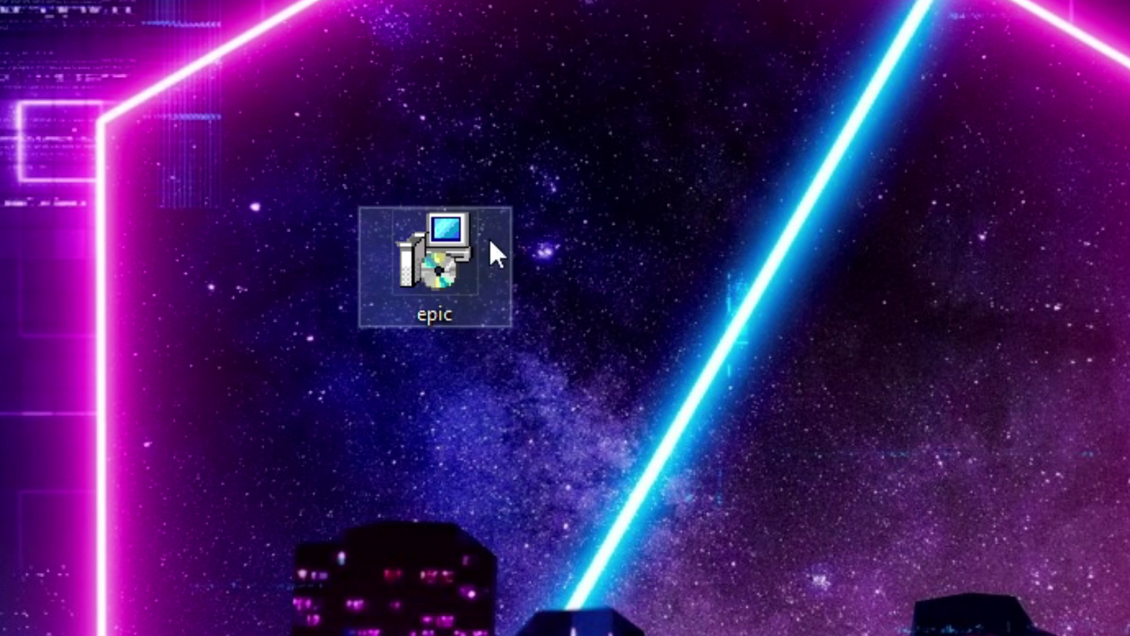
Run the epic installer, cancel the setup after the Windows Installer DLL error, then relaunch it
double_click(411, 247)
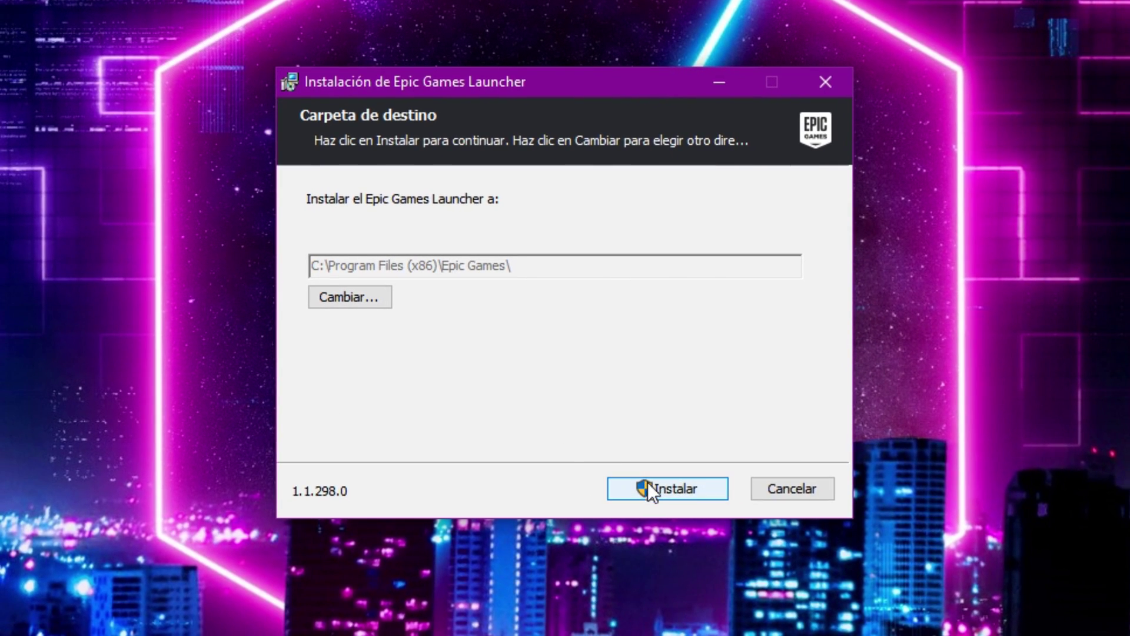
click(655, 505)
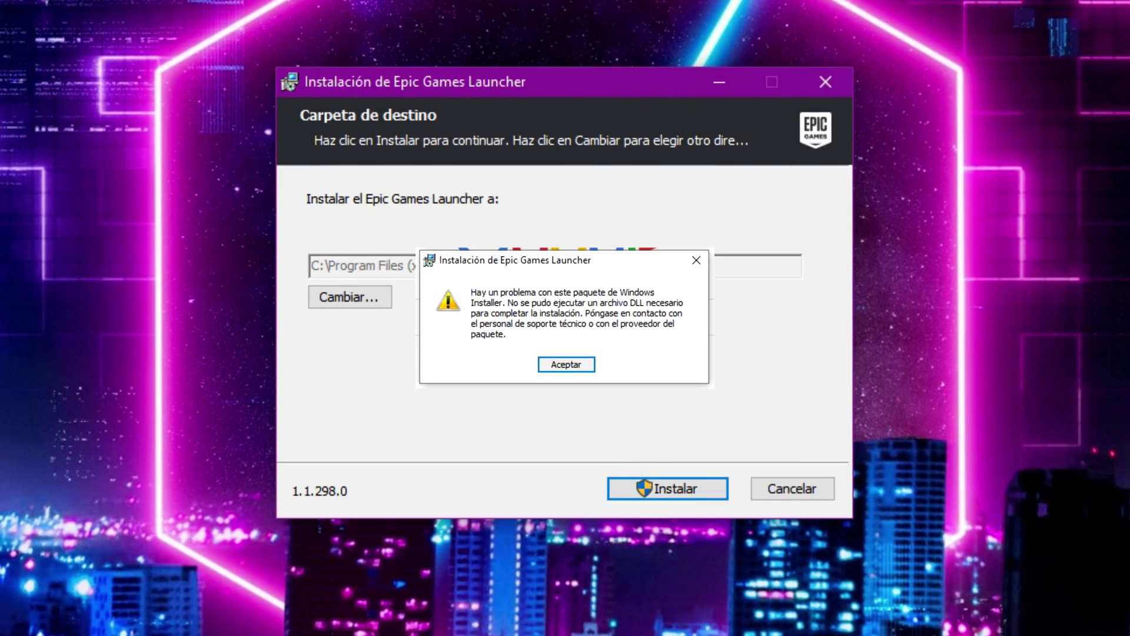
key(Return)
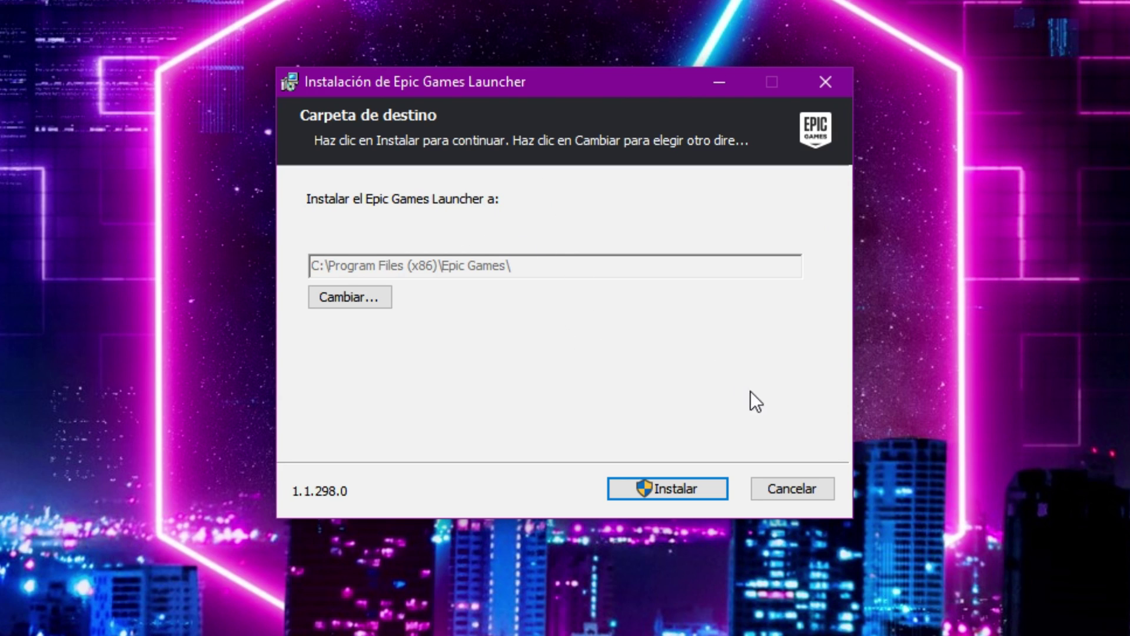
click(791, 487)
click(449, 338)
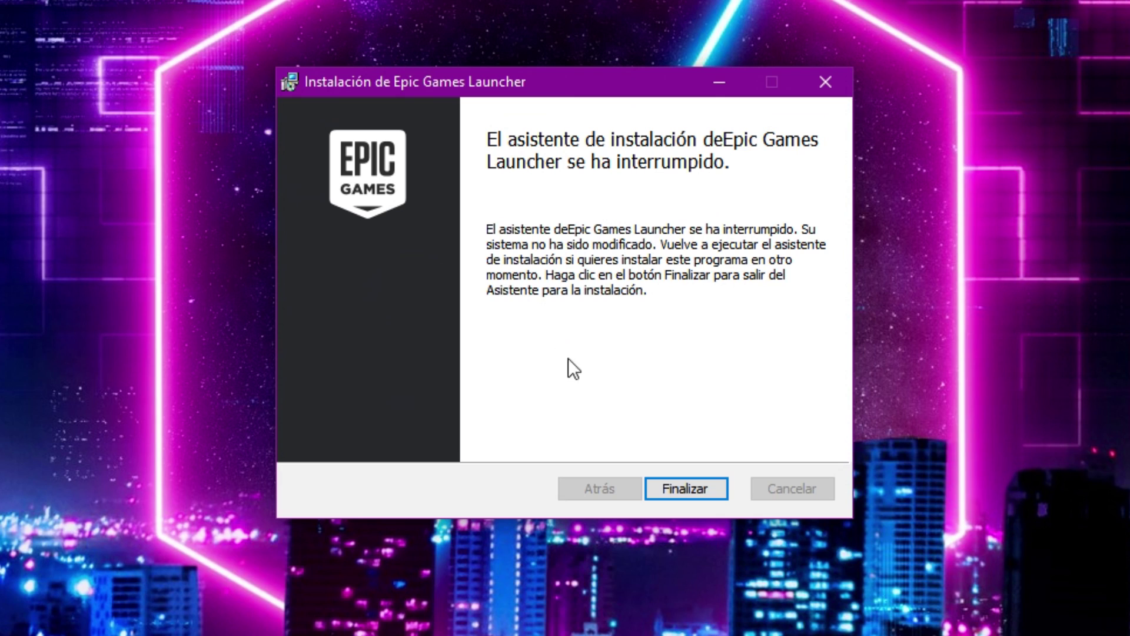
click(698, 479)
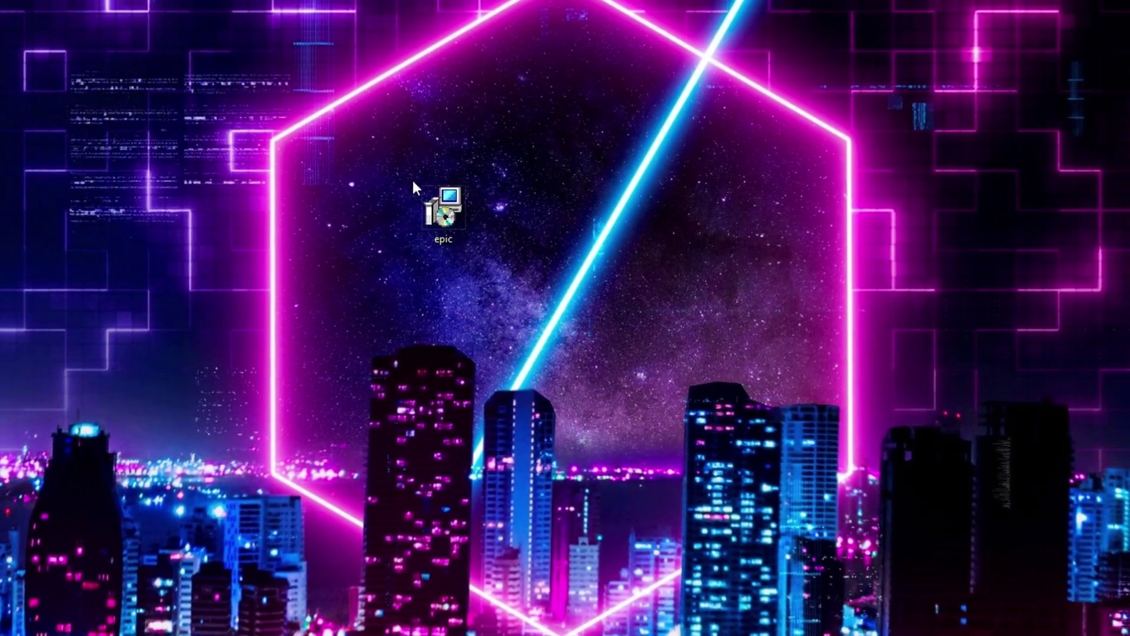
click(419, 213)
double_click(424, 227)
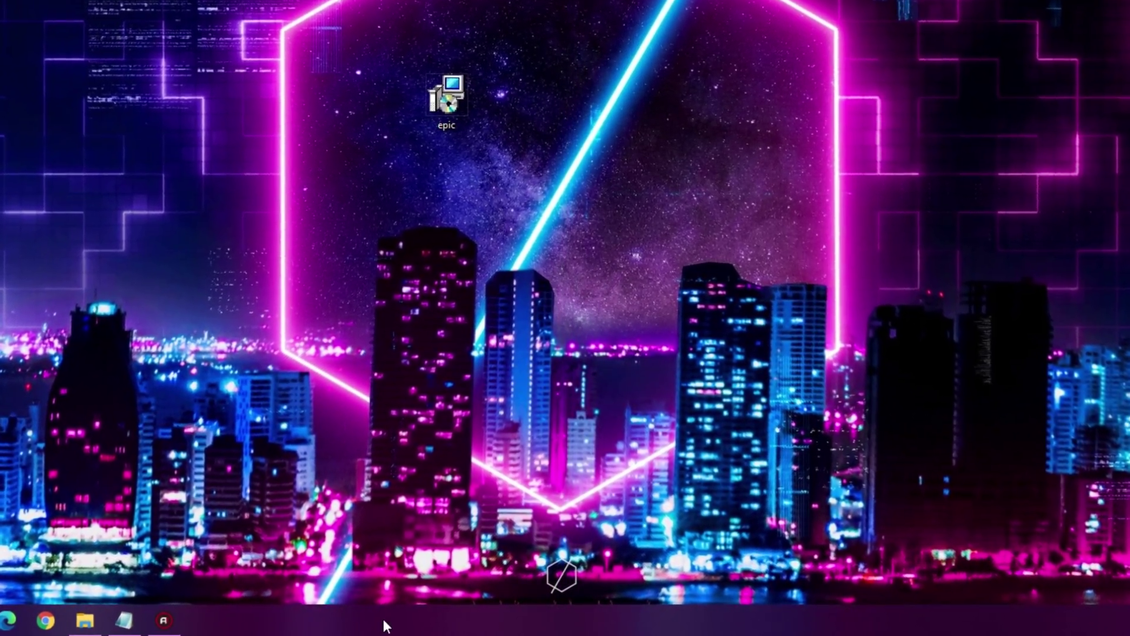
Inspect running processes in Task Manager, including Epson Scanner Service, without ending any, then close it
right_click(384, 624)
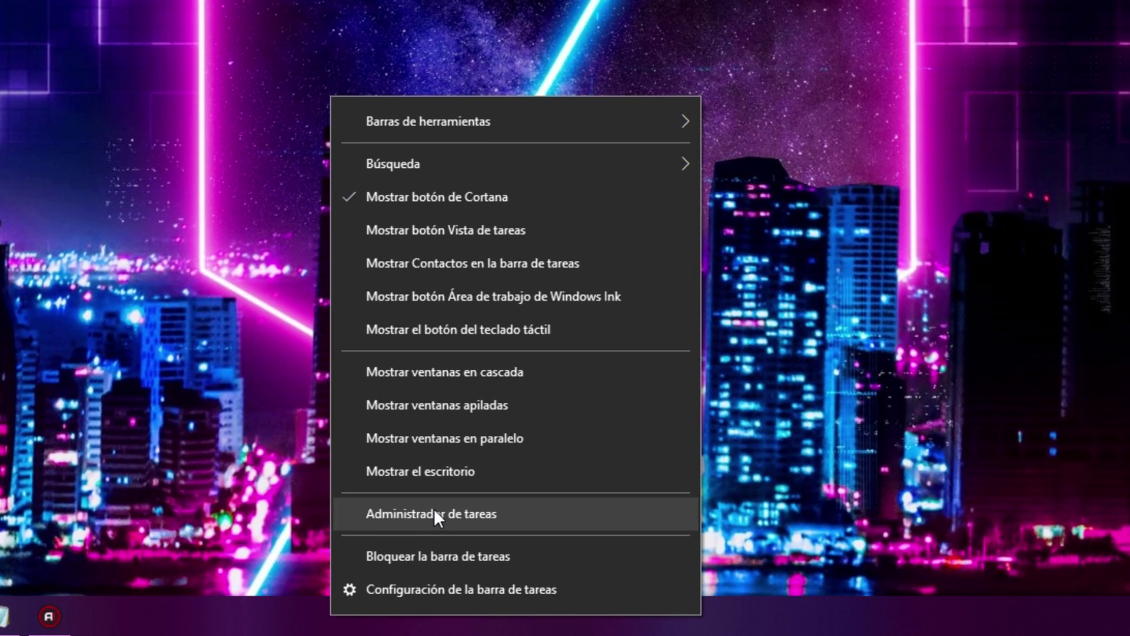
click(436, 511)
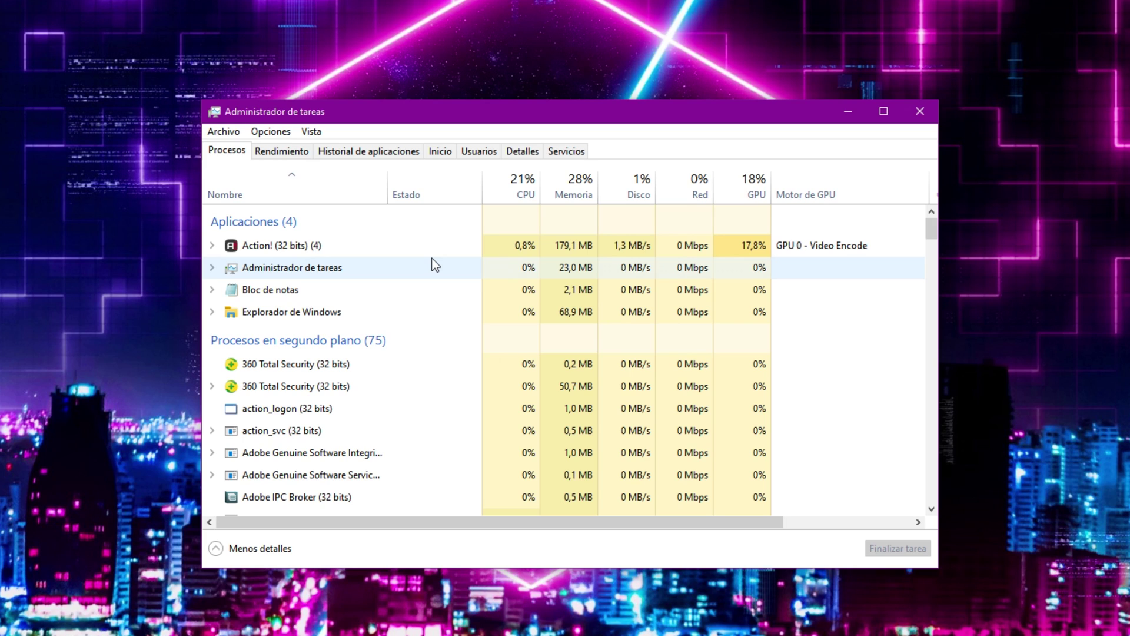
click(432, 259)
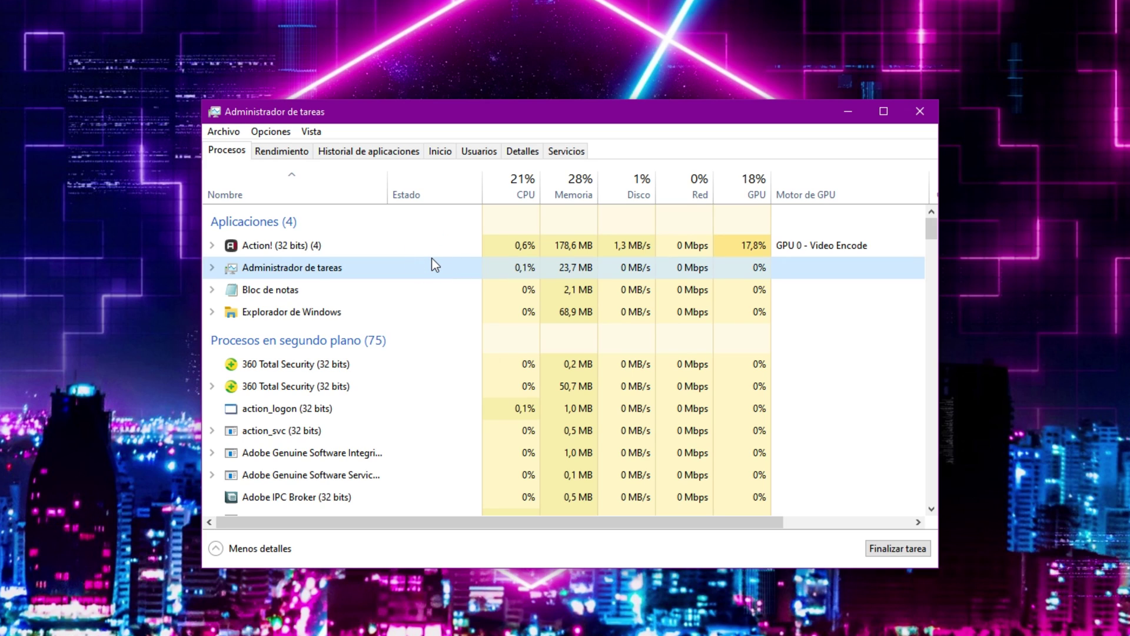
key(Down)
key(Down)
key(Down)
key(Down)
key(Down)
key(Down)
key(Down)
key(Down)
key(Down)
key(Down)
key(Down)
key(Down)
key(Down)
key(Down)
key(Down)
key(Down)
key(Down)
key(Down)
key(Down)
key(Down)
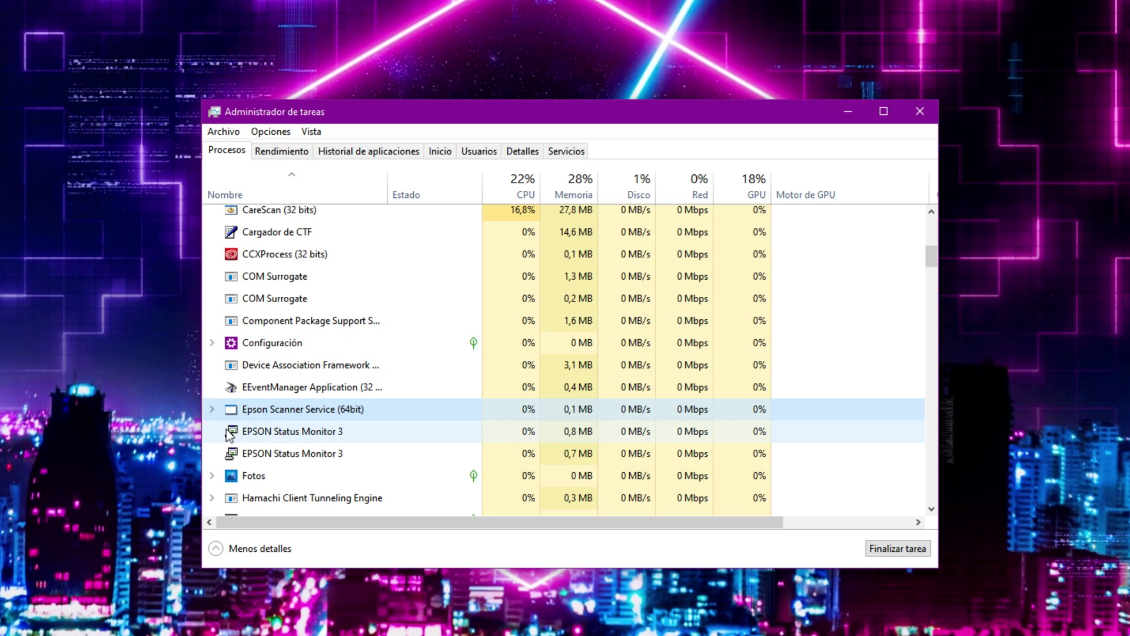
right_click(345, 404)
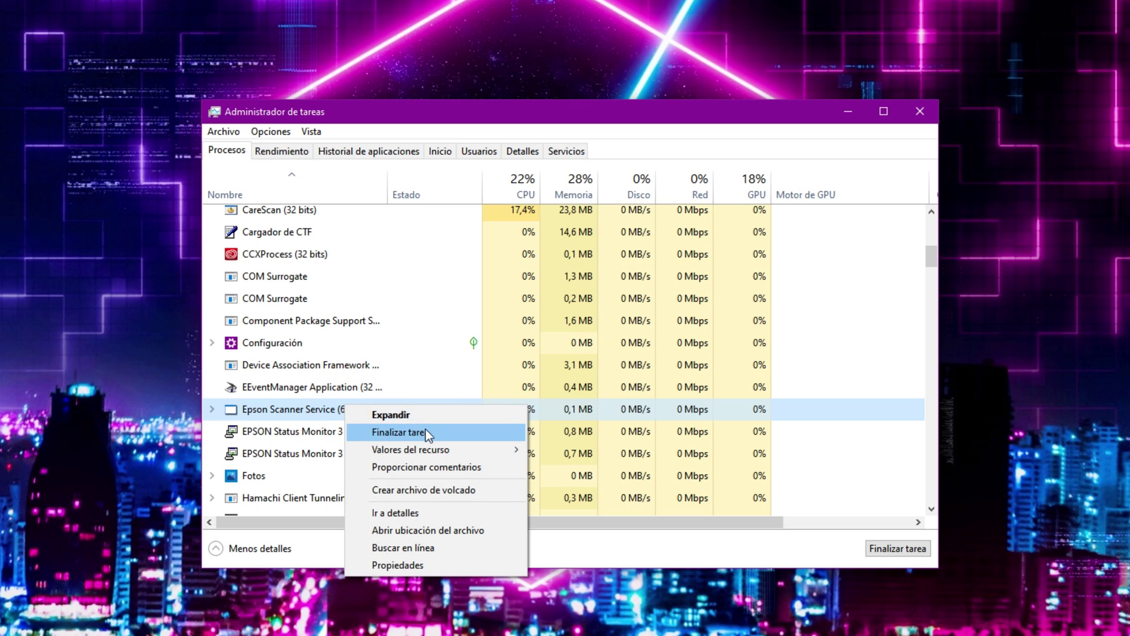
click(261, 368)
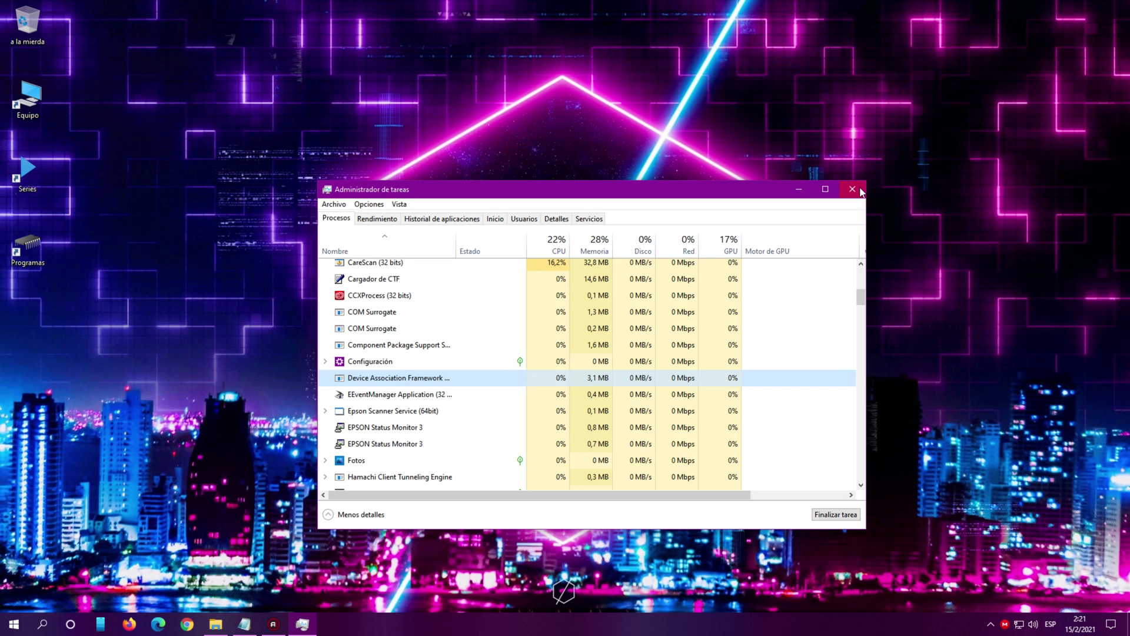
click(930, 110)
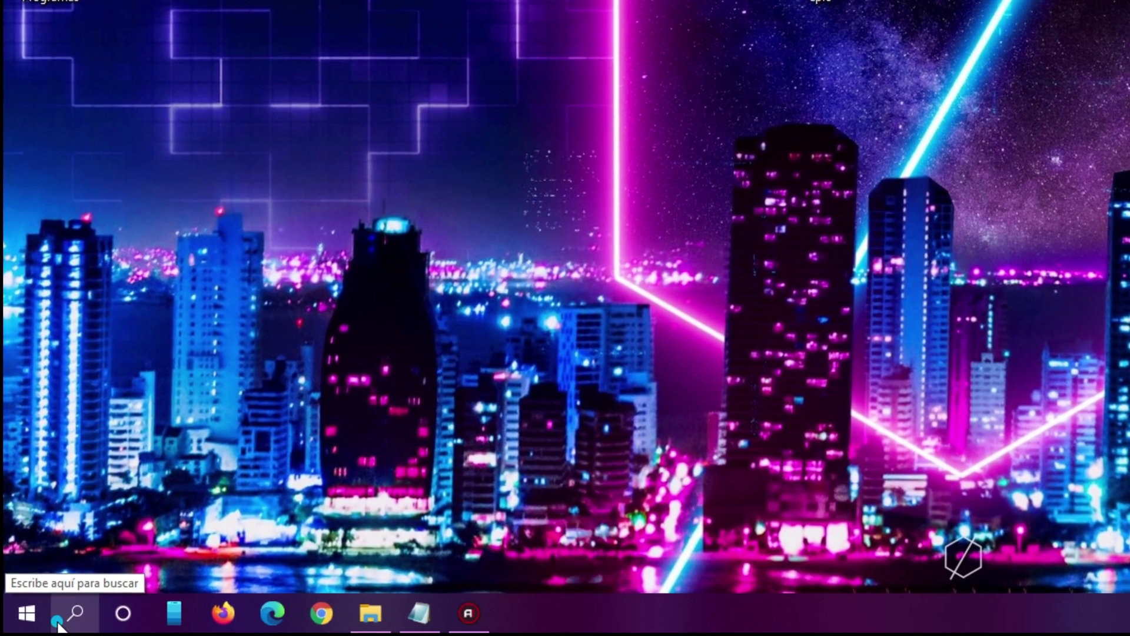
Launch Símbolo del sistema (cmd) as administrator and minimize it to show the desktop
click(56, 627)
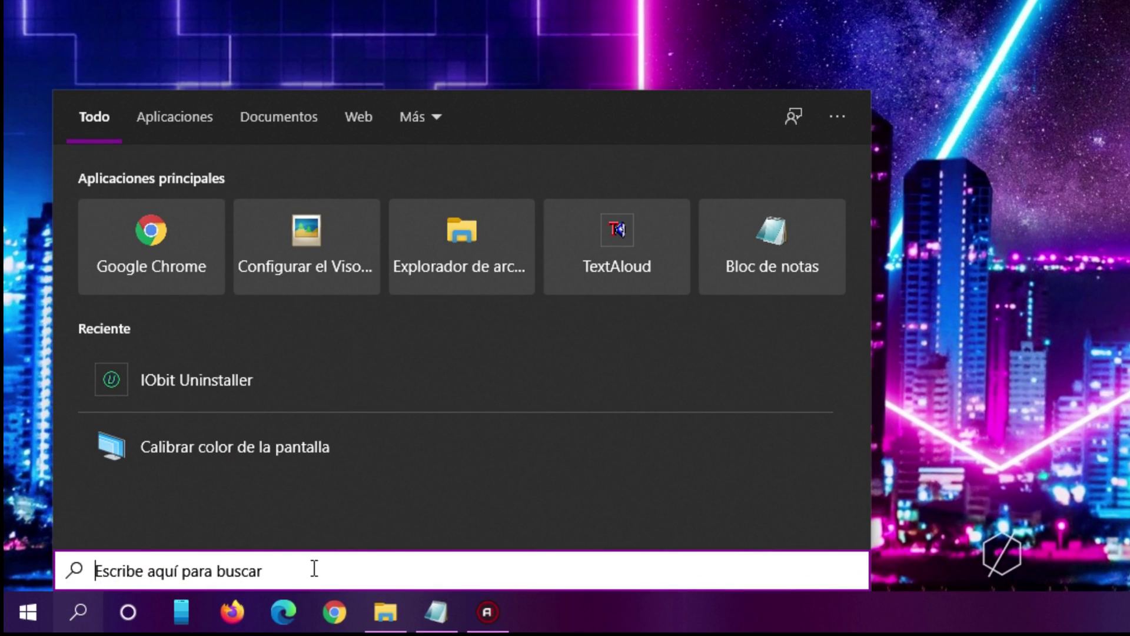
text(cmd)
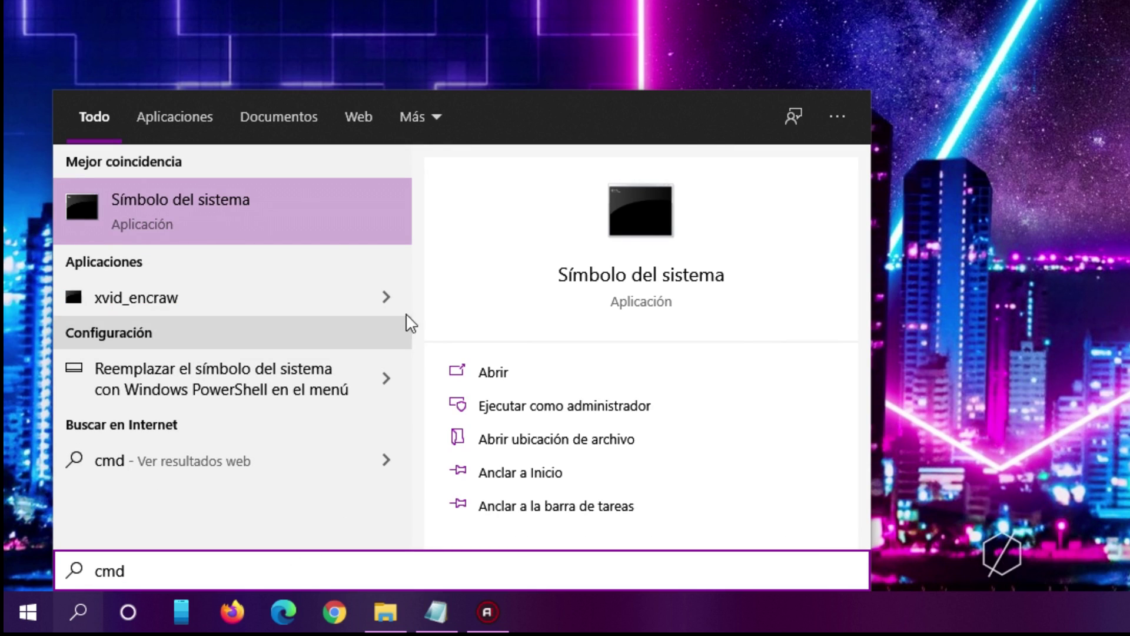
right_click(234, 202)
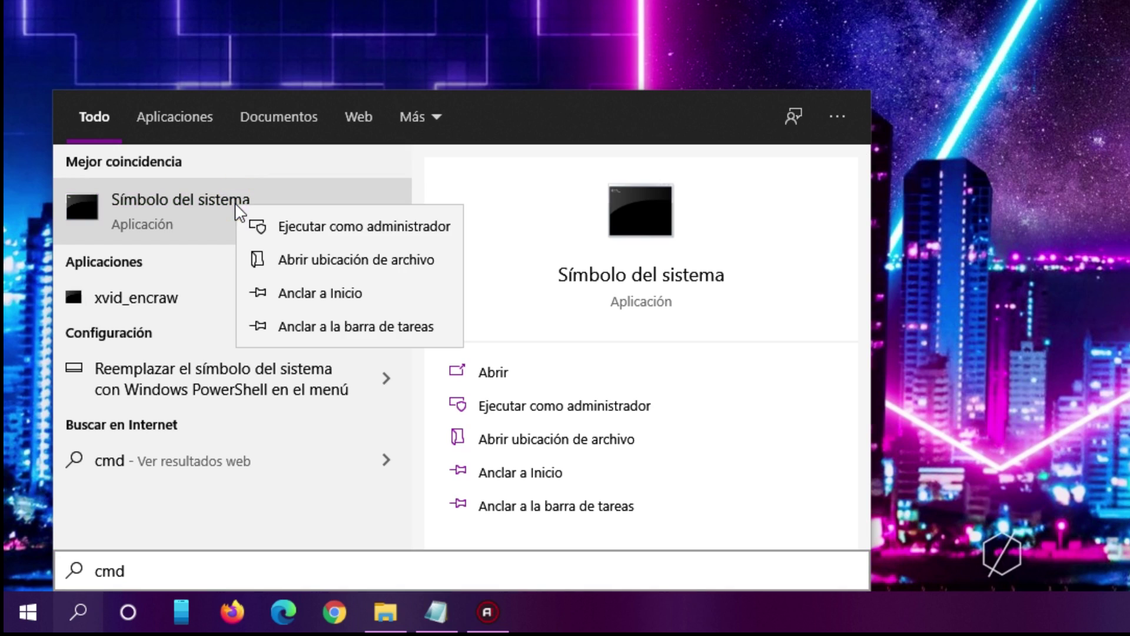
click(323, 226)
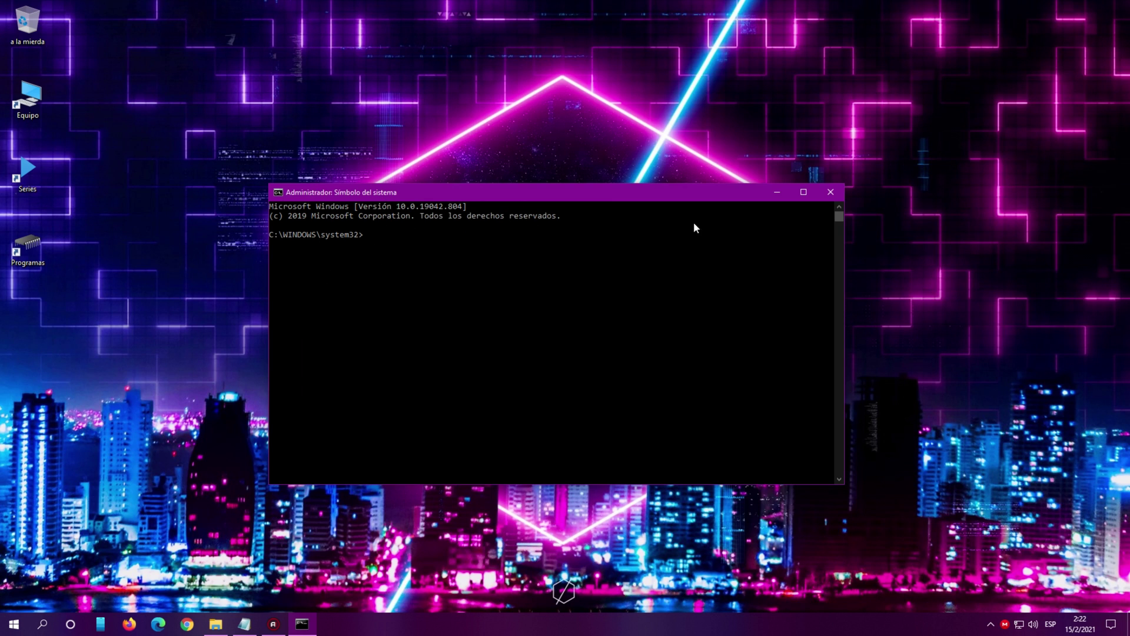
click(768, 191)
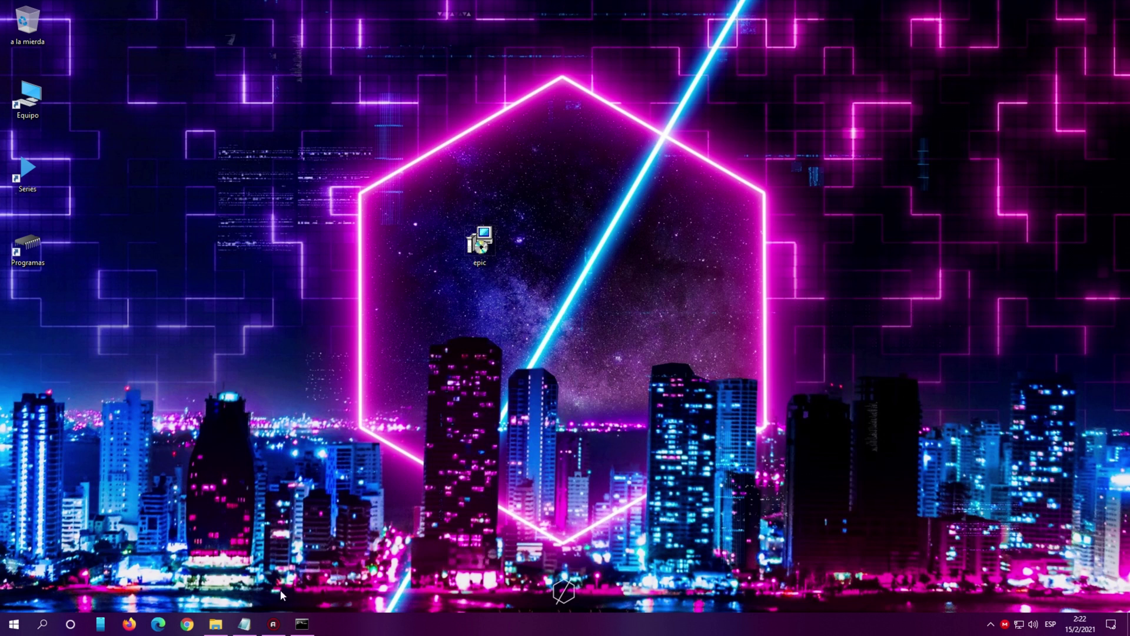
click(301, 624)
click(245, 624)
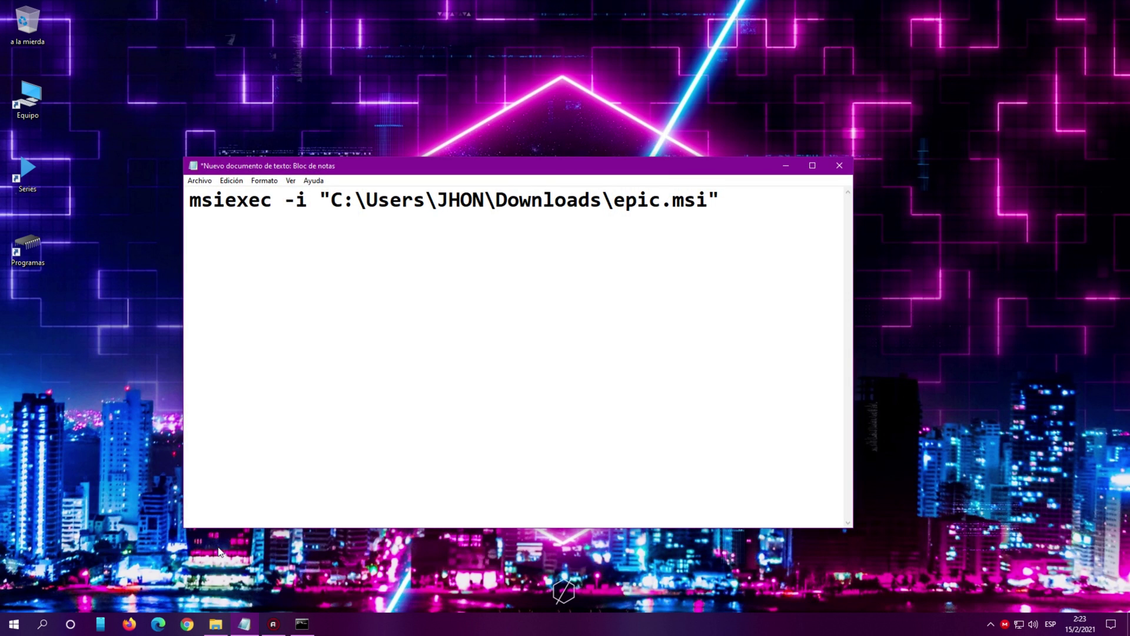
drag(508, 165, 614, 169)
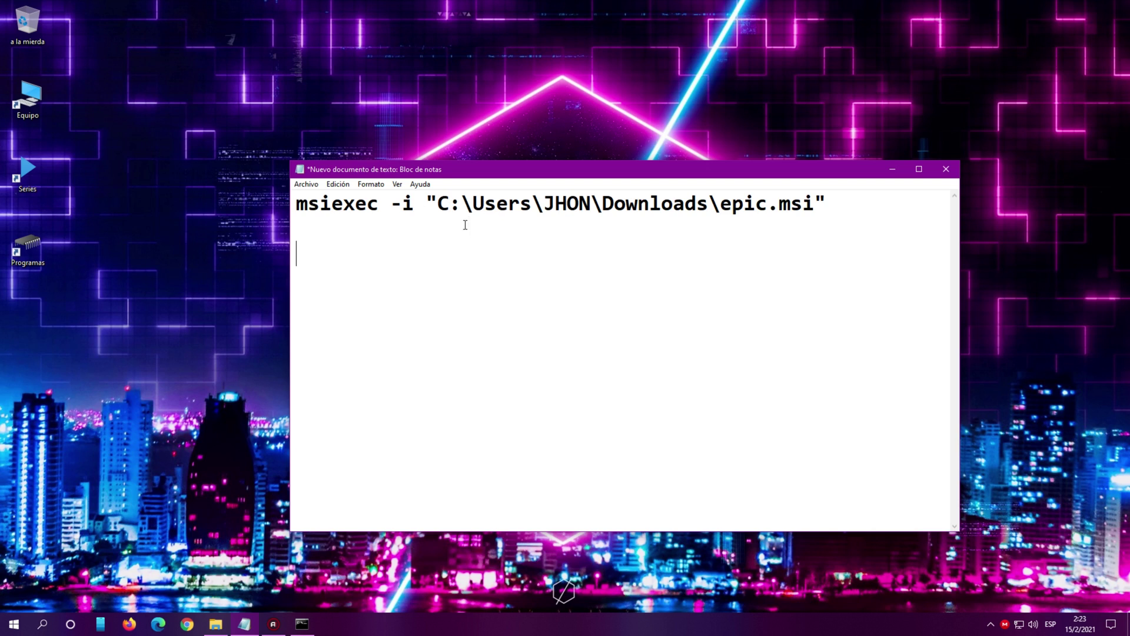
click(892, 169)
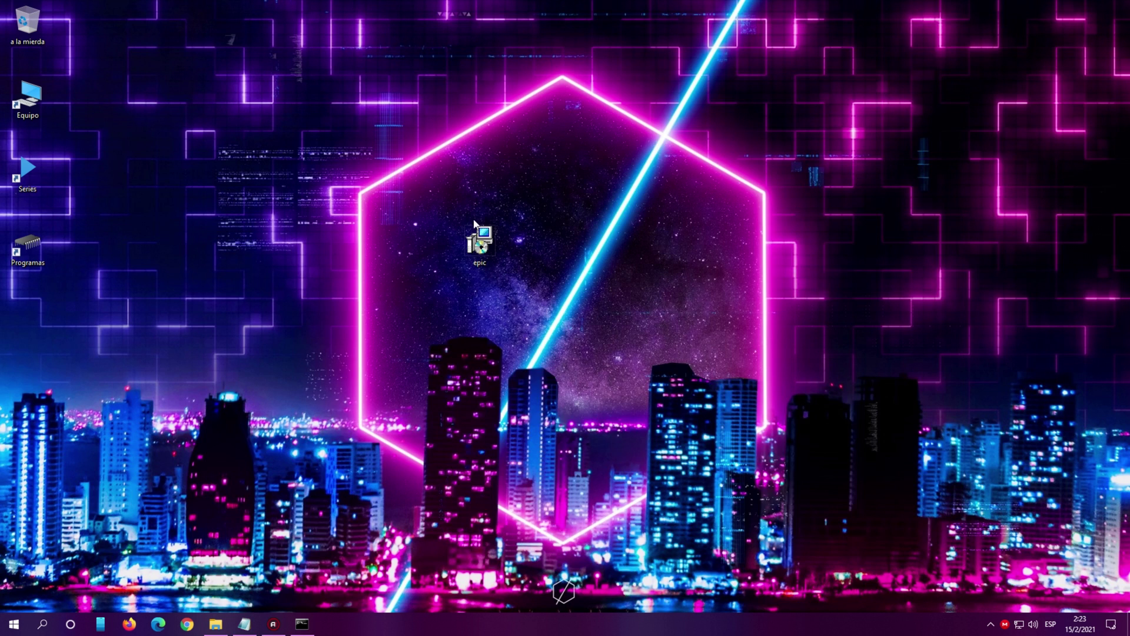
Cut the epic installer from the desktop and paste it into the Descargas folder via Equipo
mouse_move(487, 241)
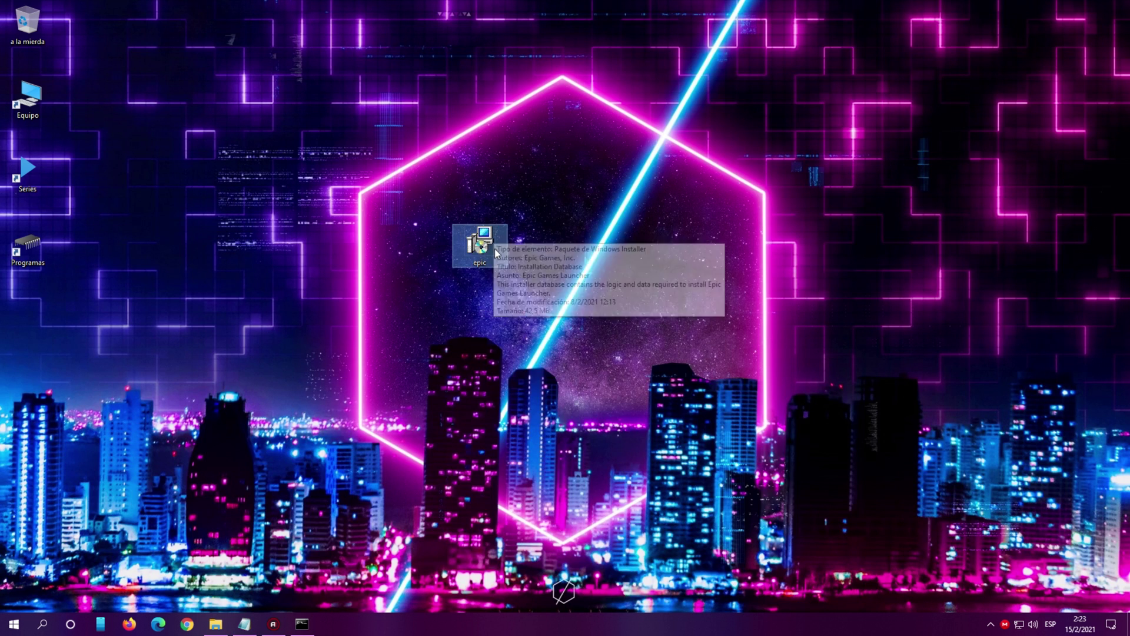
right_click(461, 242)
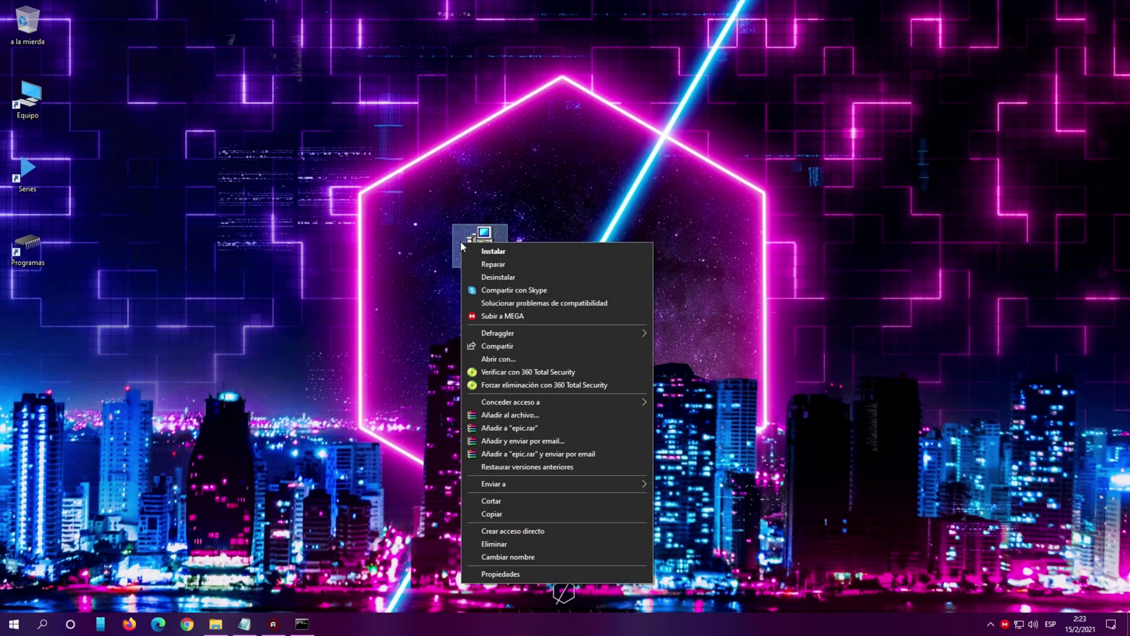
click(597, 504)
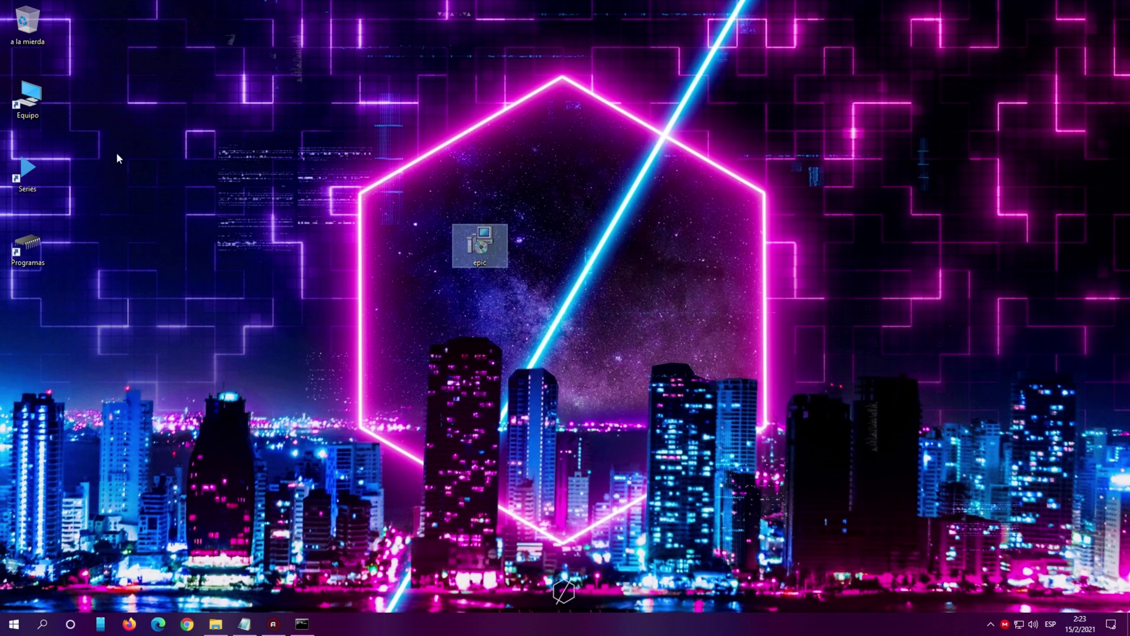
double_click(46, 99)
drag(647, 203, 557, 132)
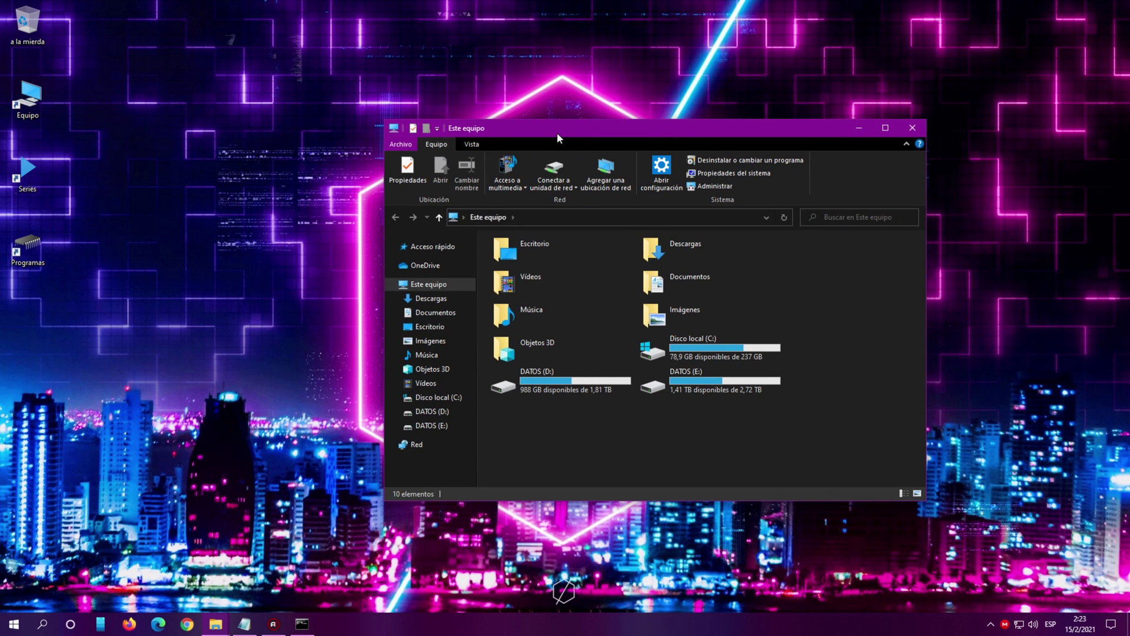
click(460, 294)
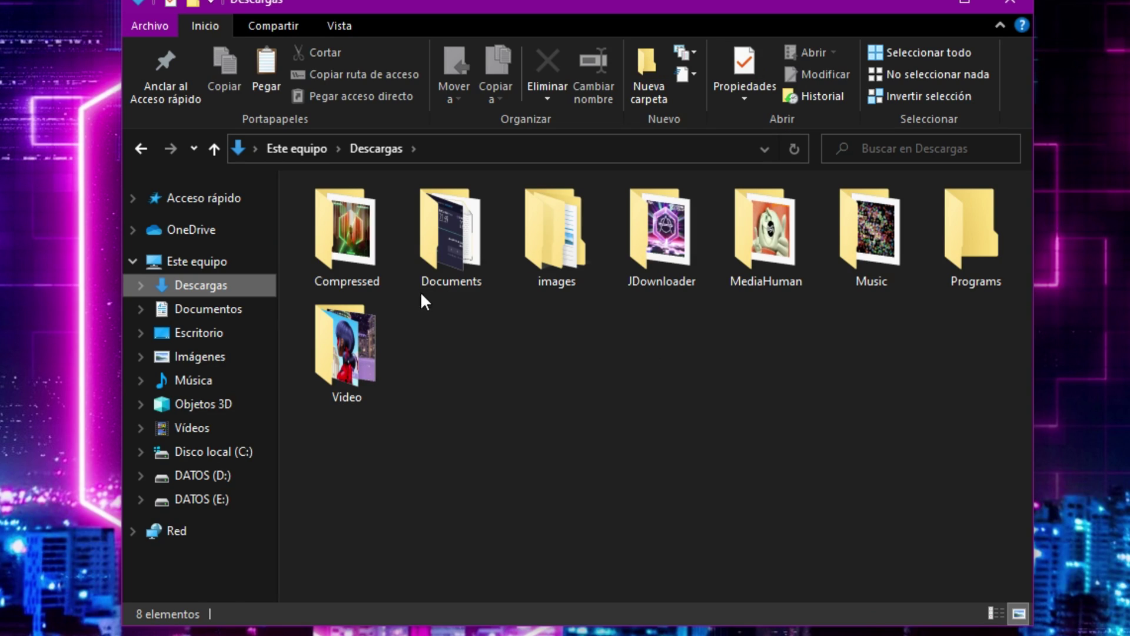
right_click(470, 320)
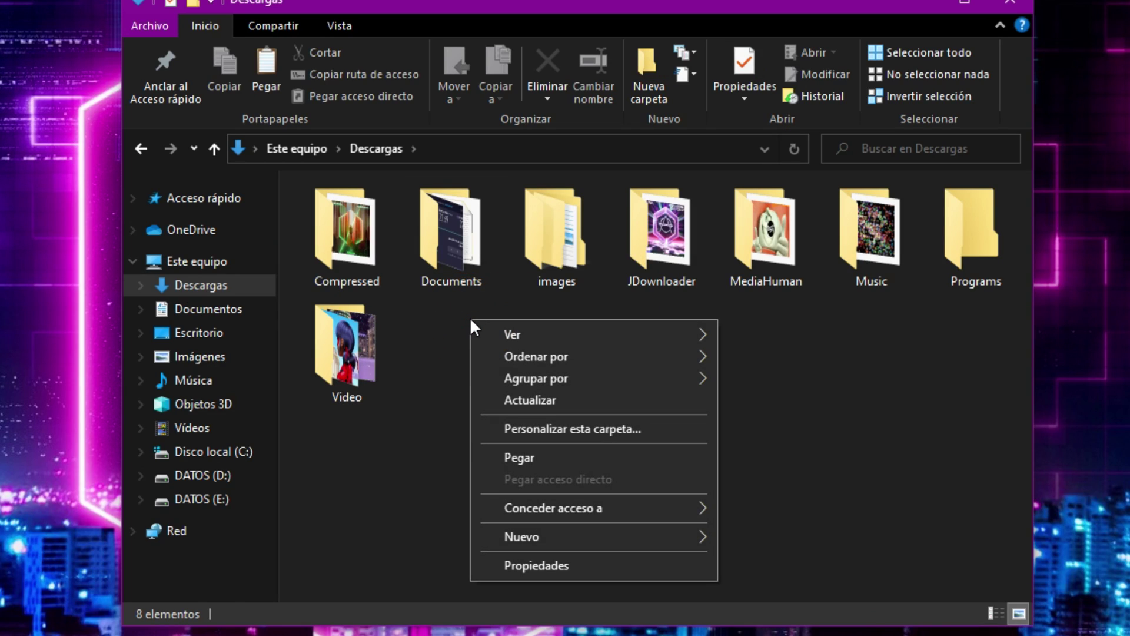
click(610, 460)
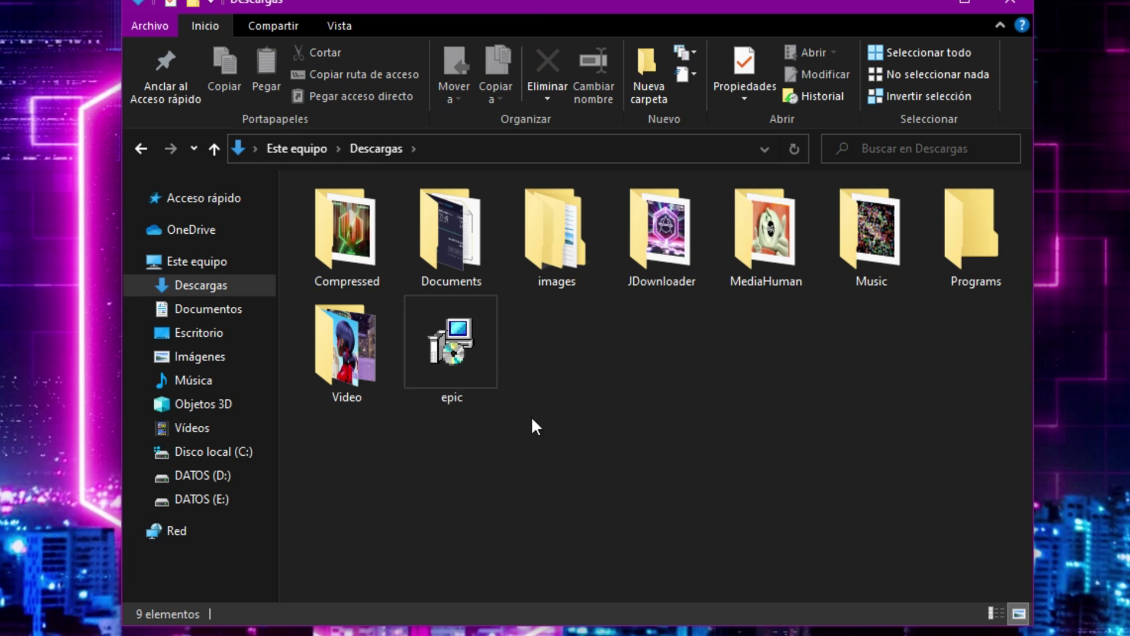
click(450, 357)
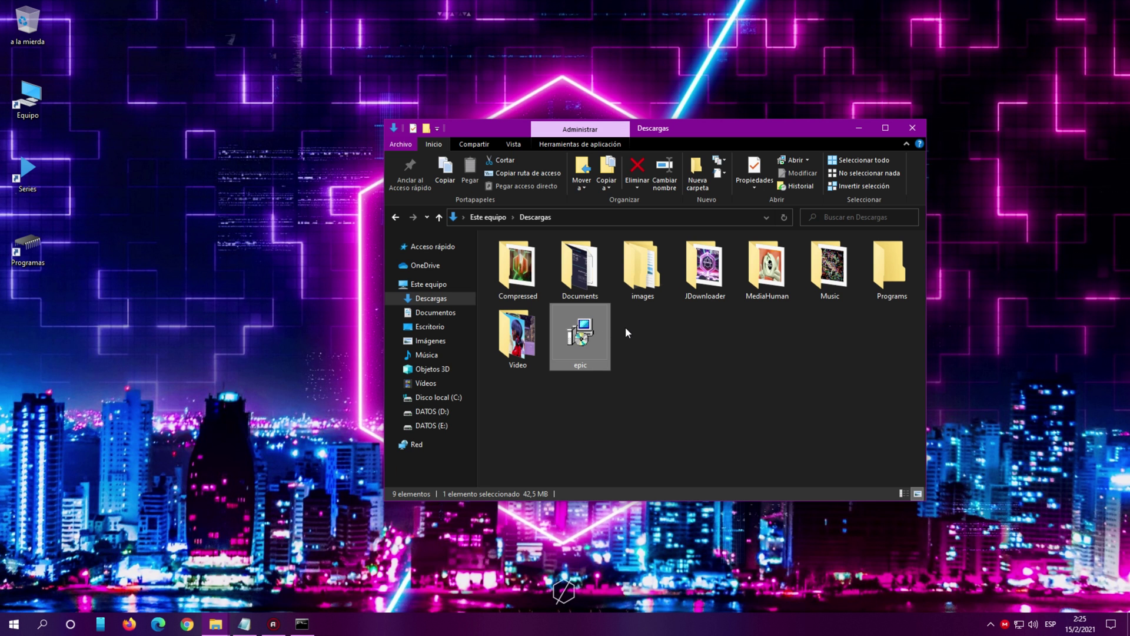
Move the epic installer into the Programs folder and open that folder
drag(577, 339, 892, 289)
click(892, 289)
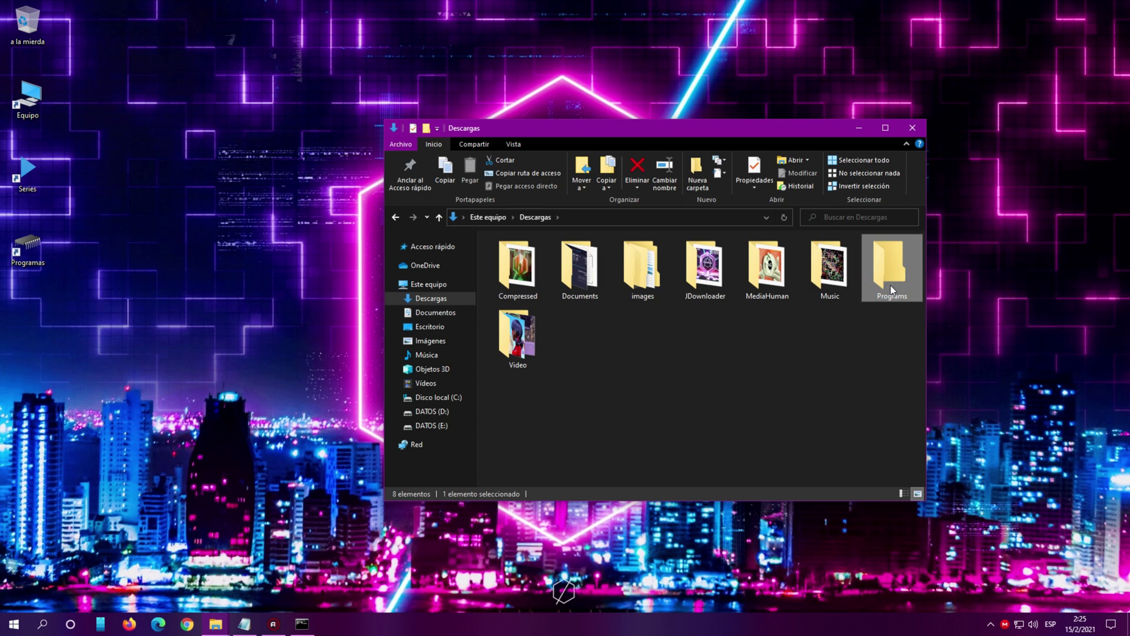
double_click(892, 278)
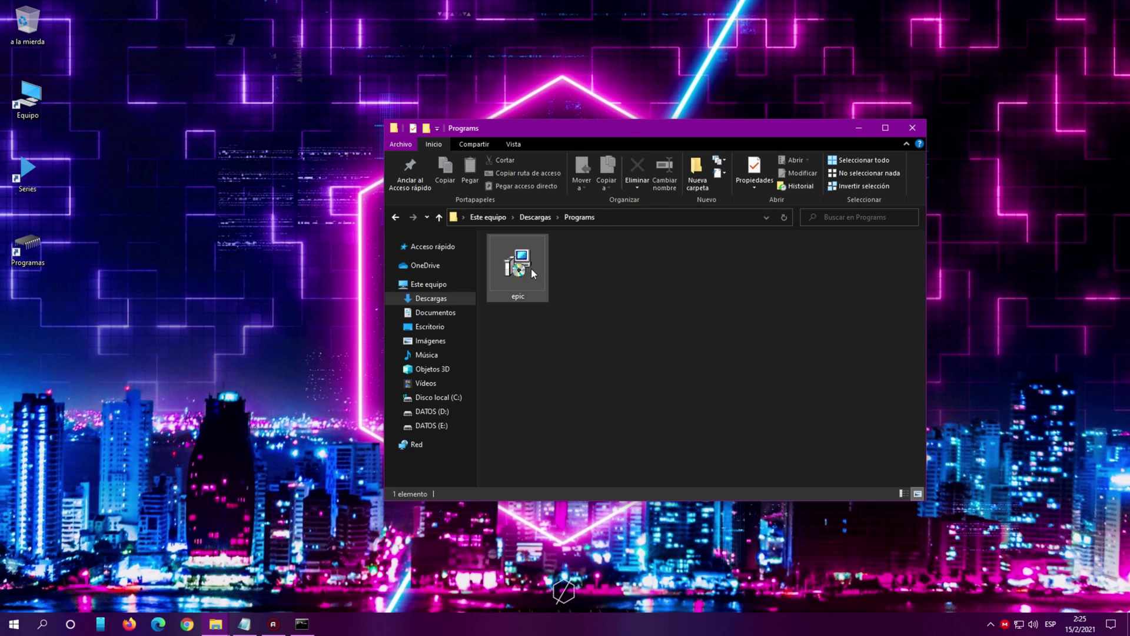
click(531, 267)
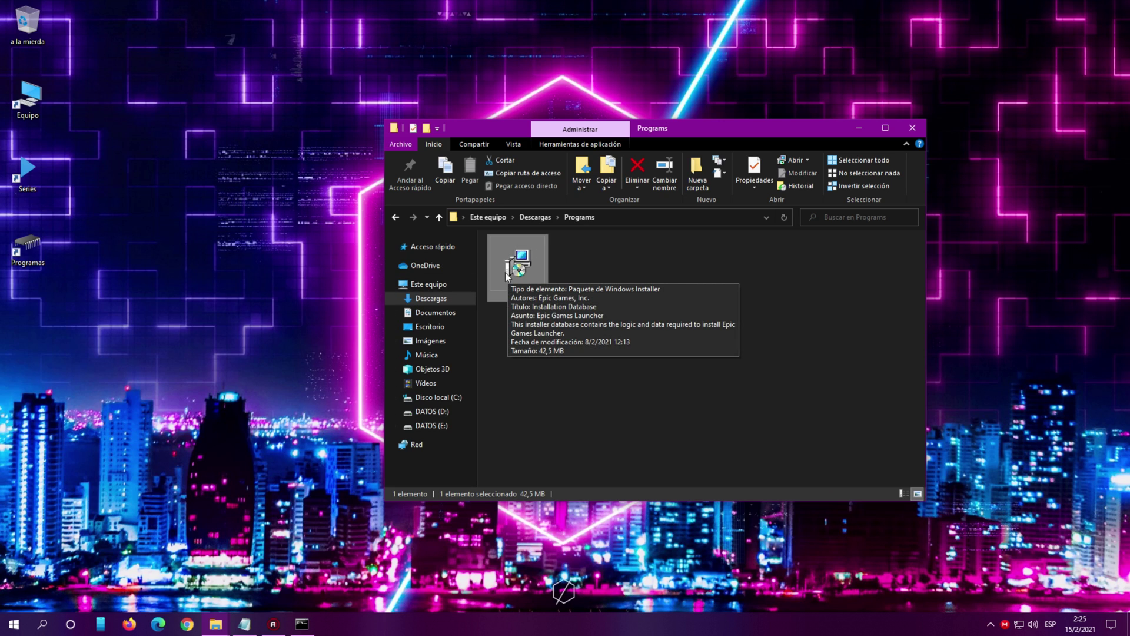
Send an epic shortcut to the desktop with Enviar a > Escritorio, then drag it into Programs
right_click(522, 246)
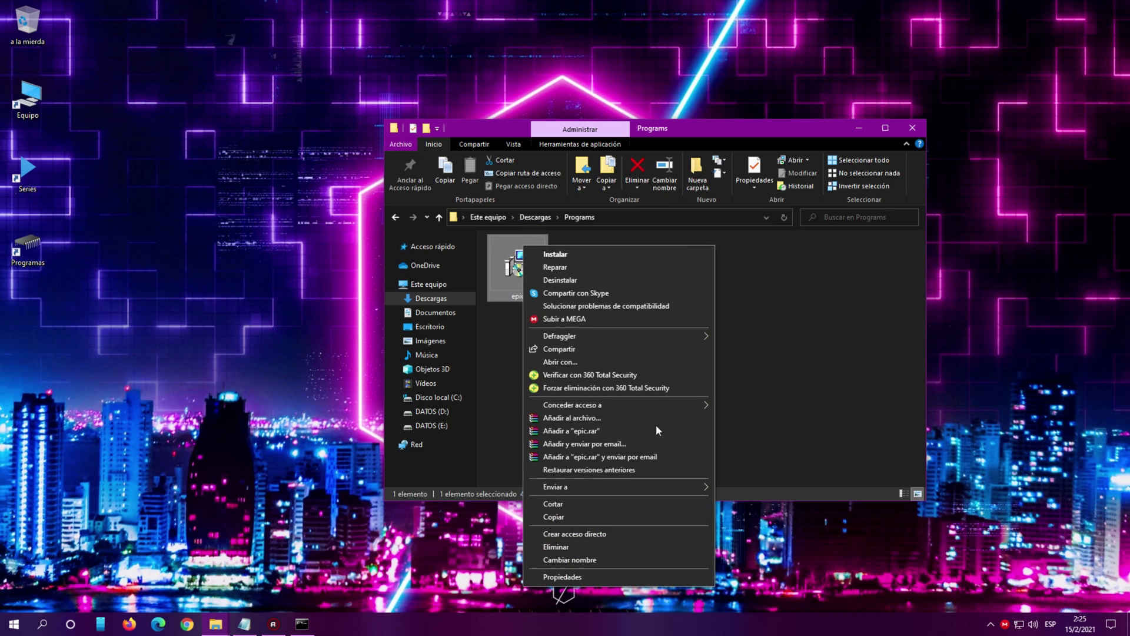
mouse_move(668, 489)
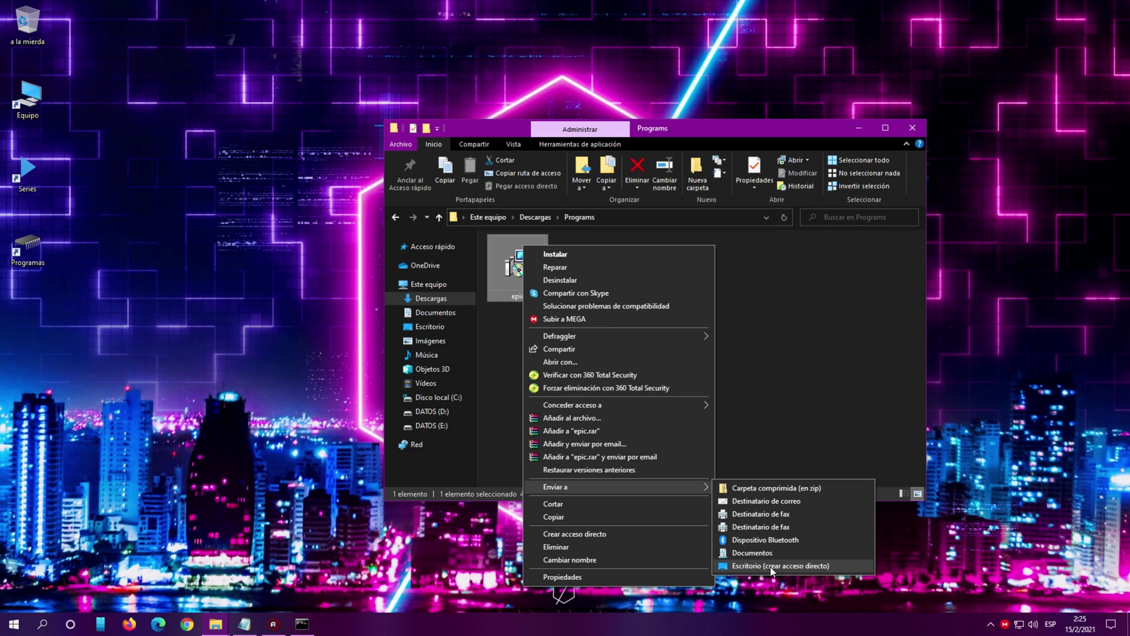
click(755, 567)
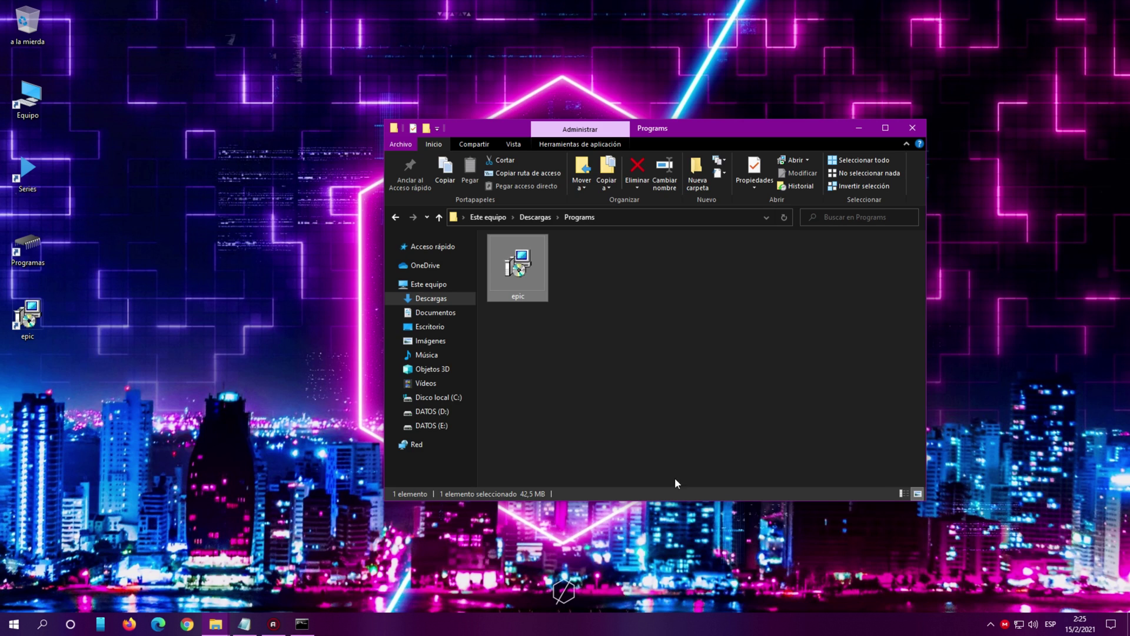
click(627, 400)
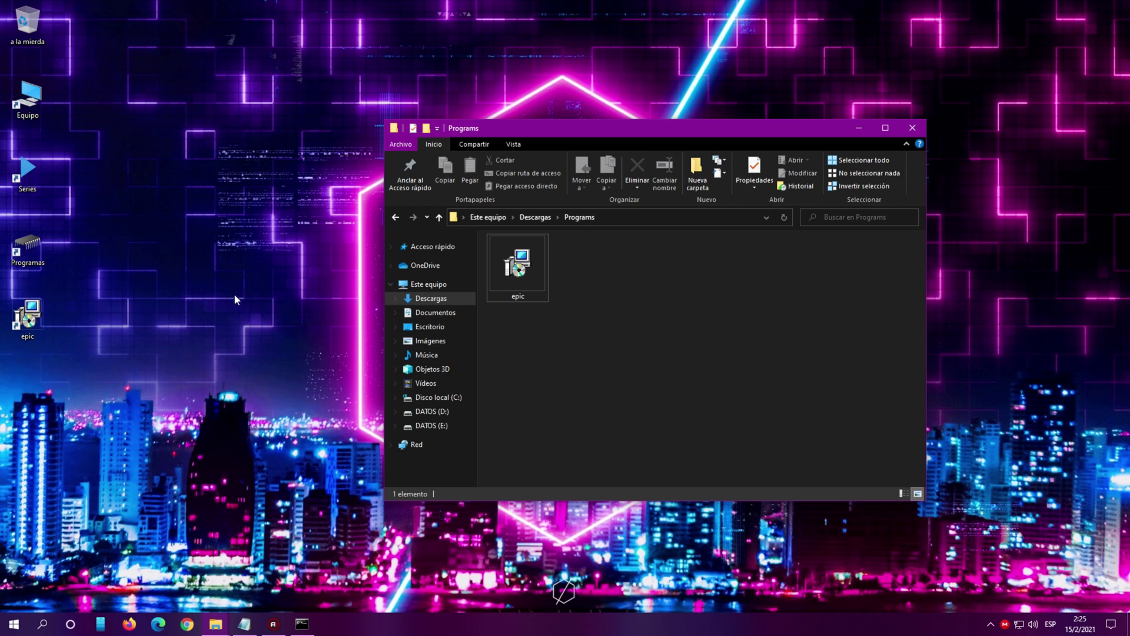
click(26, 318)
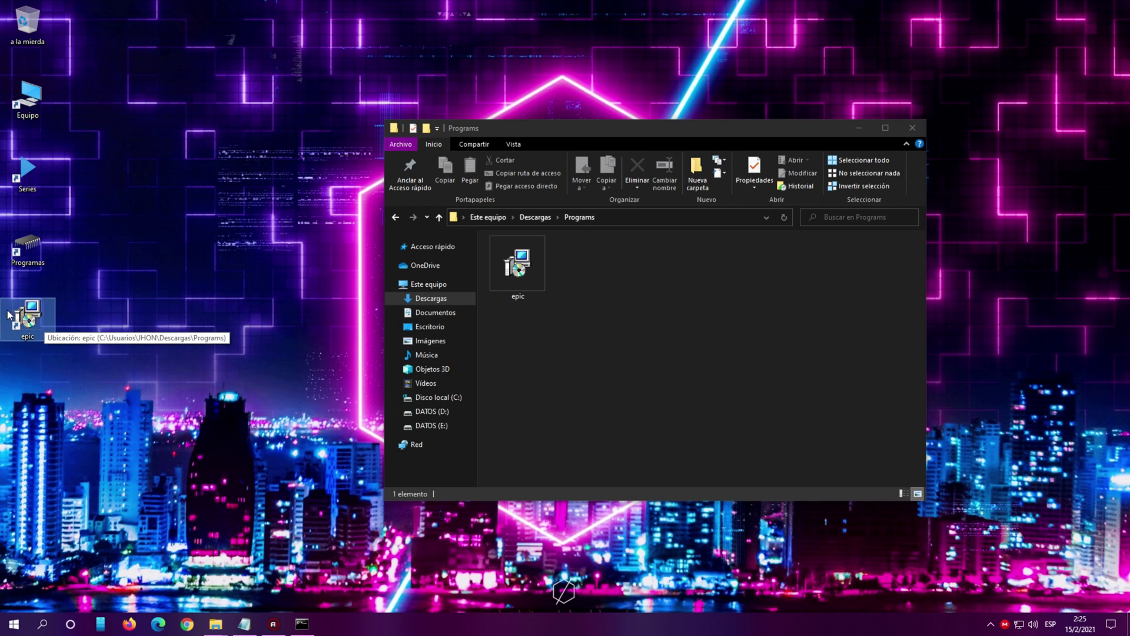
drag(28, 317, 617, 271)
Select the epic installer and its shortcut in turn inside the Programs folder
click(558, 317)
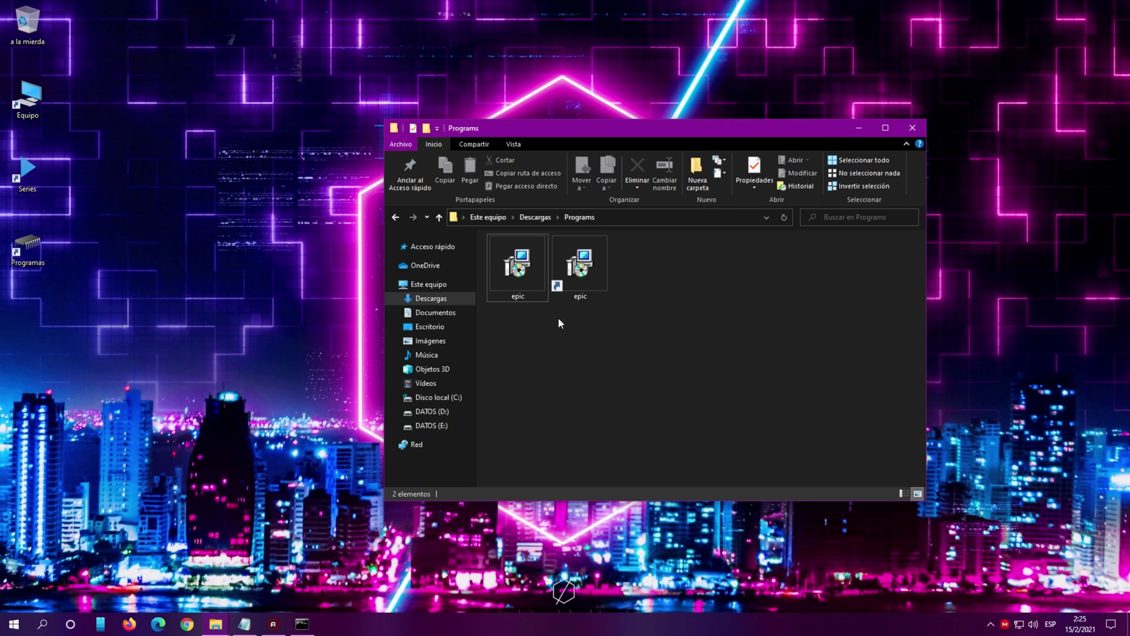
click(516, 272)
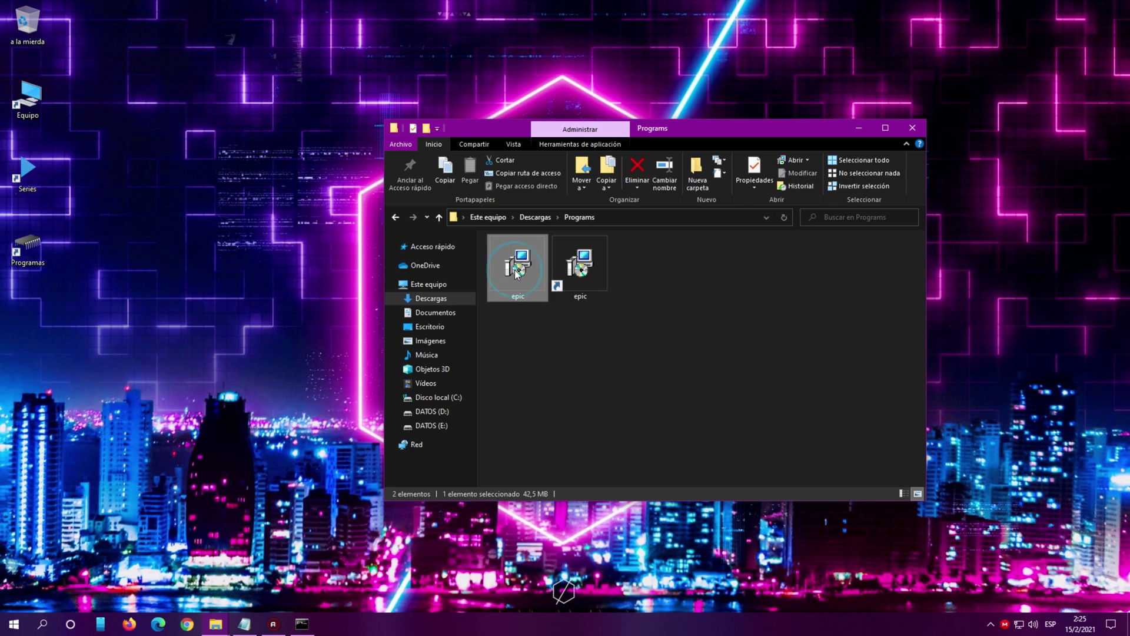
click(585, 265)
click(635, 295)
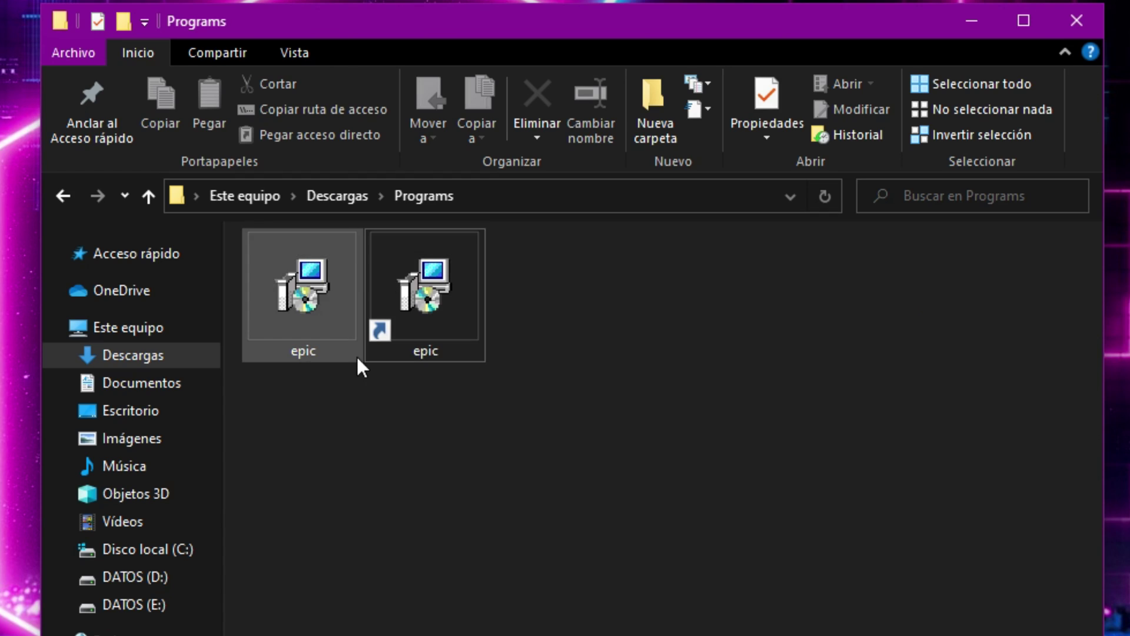
click(396, 330)
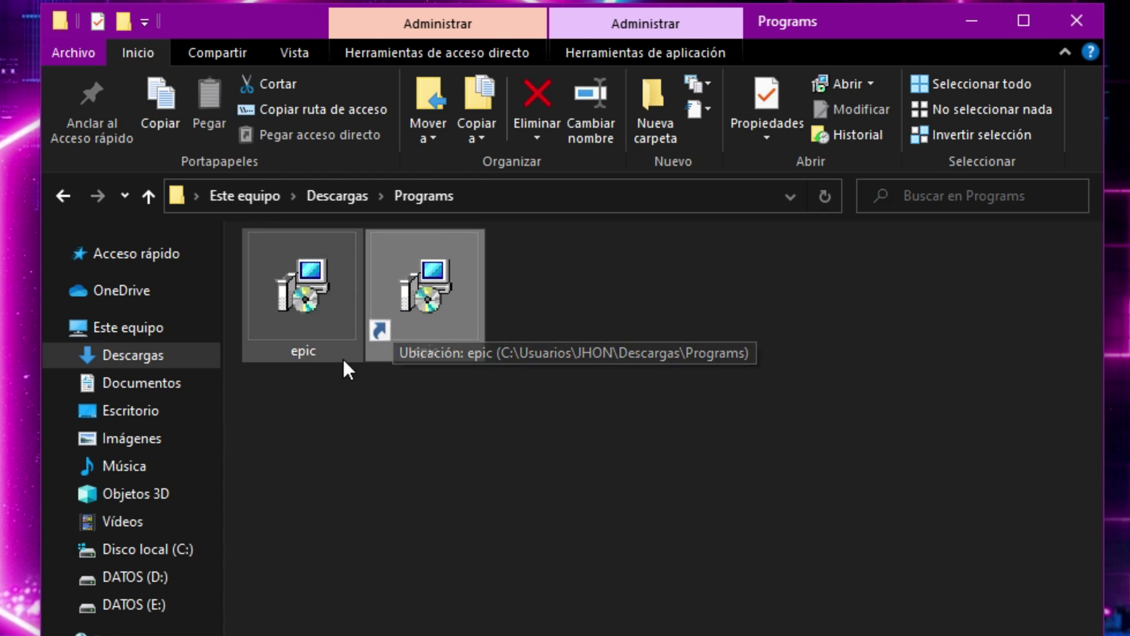
click(296, 321)
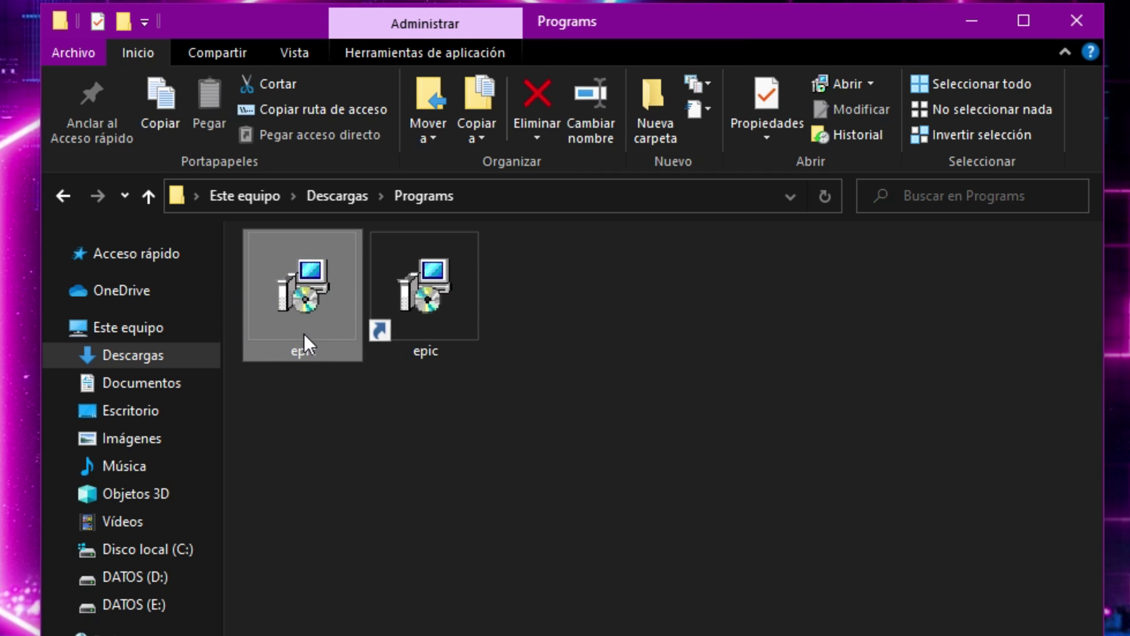
click(454, 302)
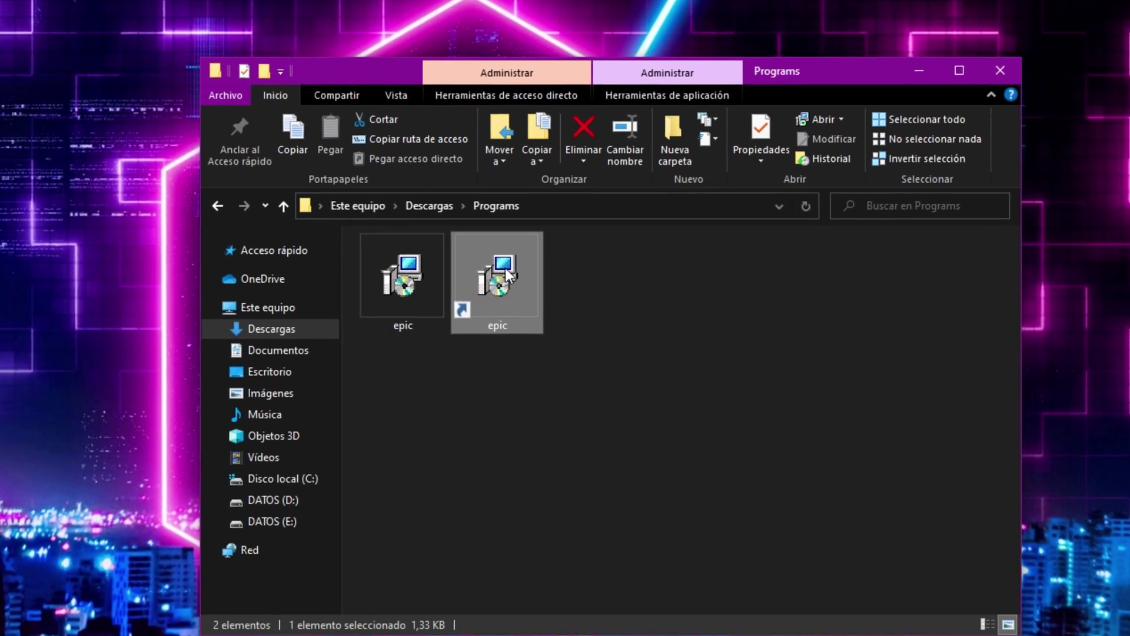
Open the epic shortcut's Propiedades and review its General and shortcut target tabs
right_click(436, 277)
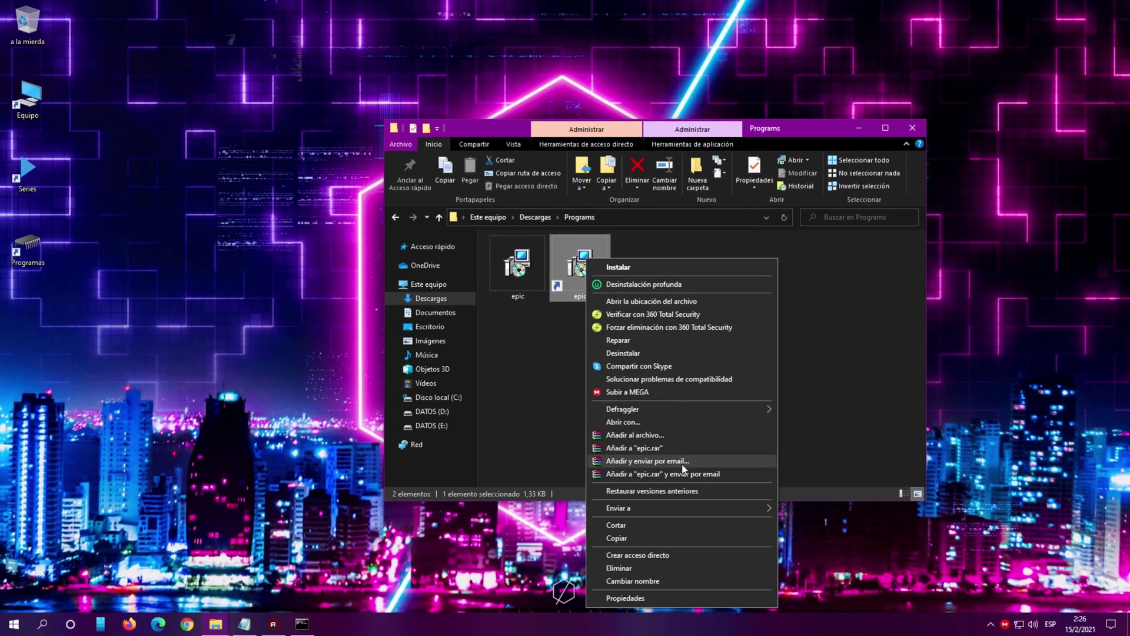
click(690, 596)
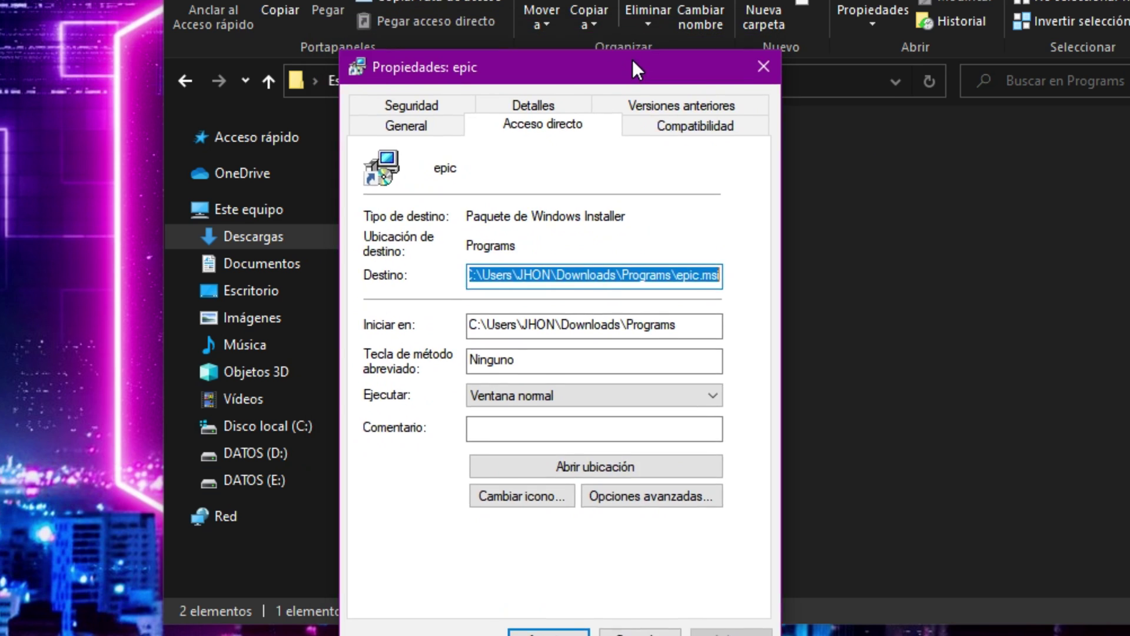
mouse_move(632, 59)
mouse_down()
mouse_move(1009, 270)
mouse_move(650, 125)
mouse_move(619, 30)
mouse_move(624, 49)
mouse_up()
click(623, 245)
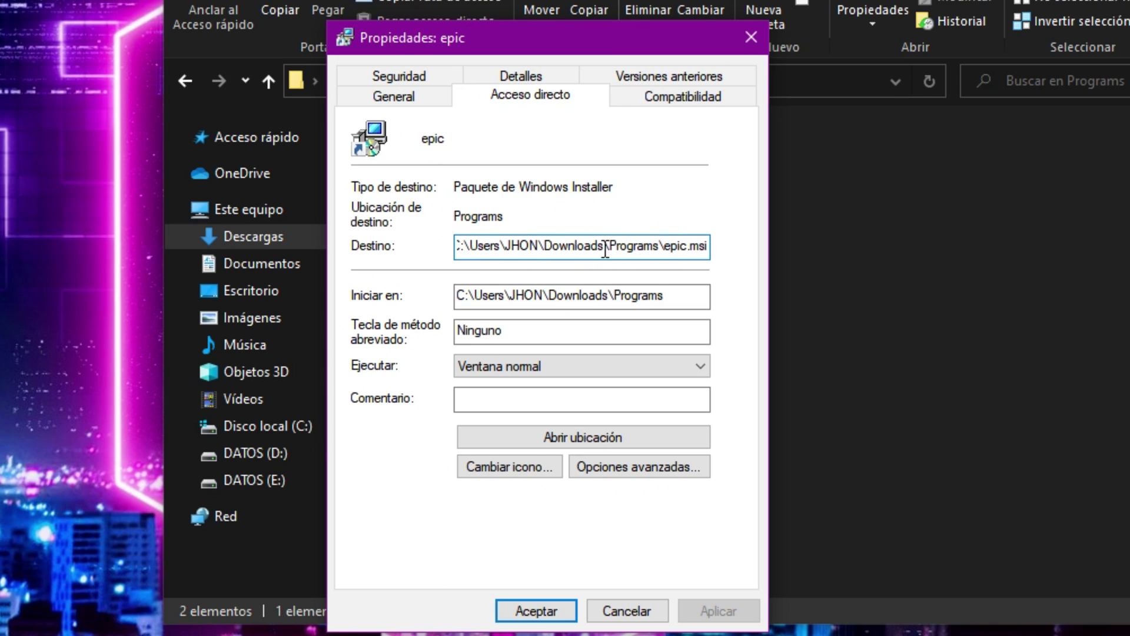
click(369, 99)
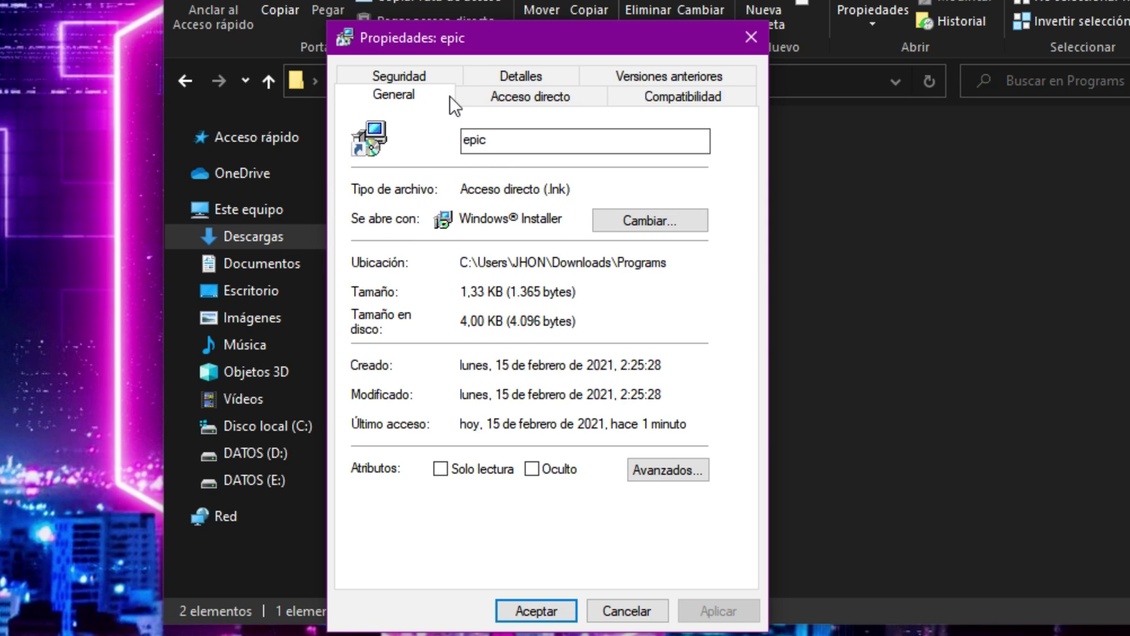
click(517, 100)
click(495, 241)
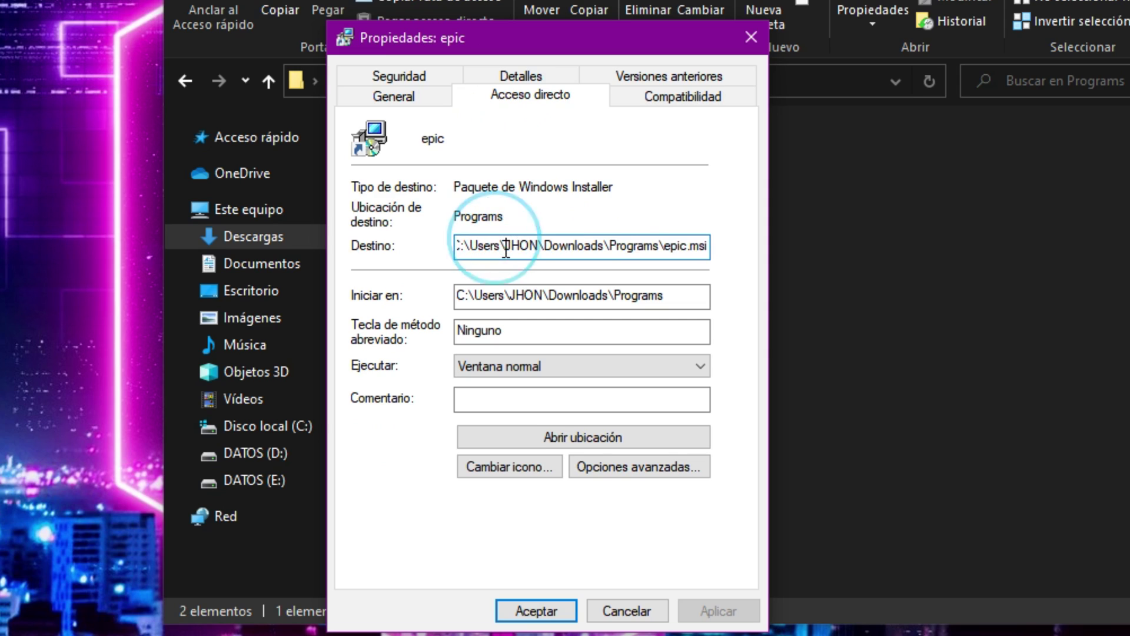
Copy the shortcut's full Destino path and close the Propiedades dialog with Aceptar
click(610, 246)
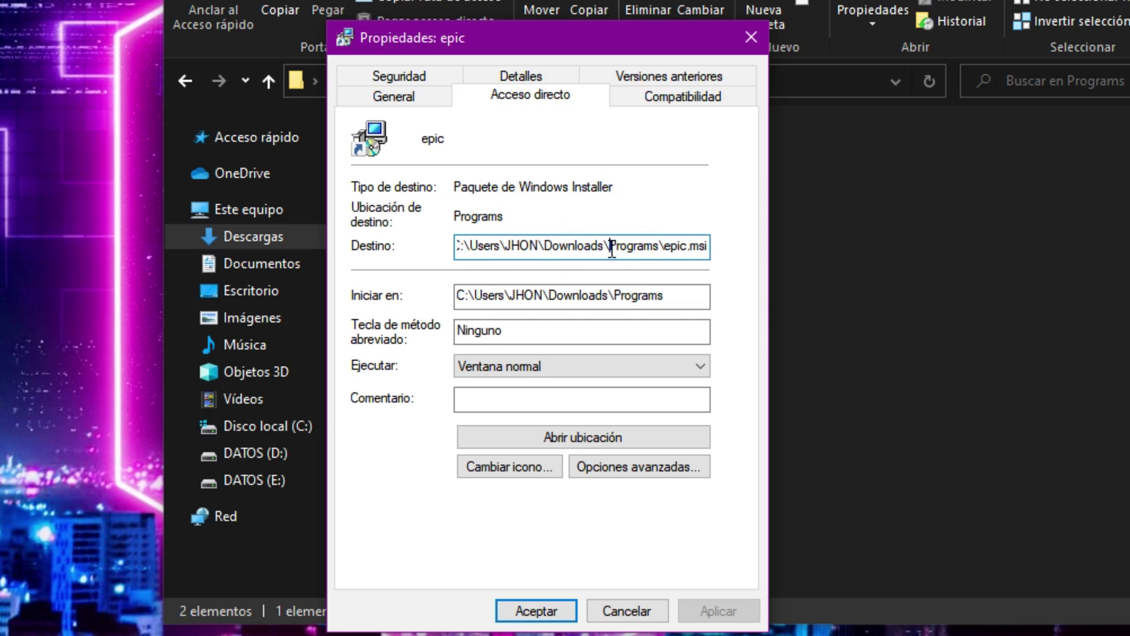
click(612, 249)
double_click(523, 250)
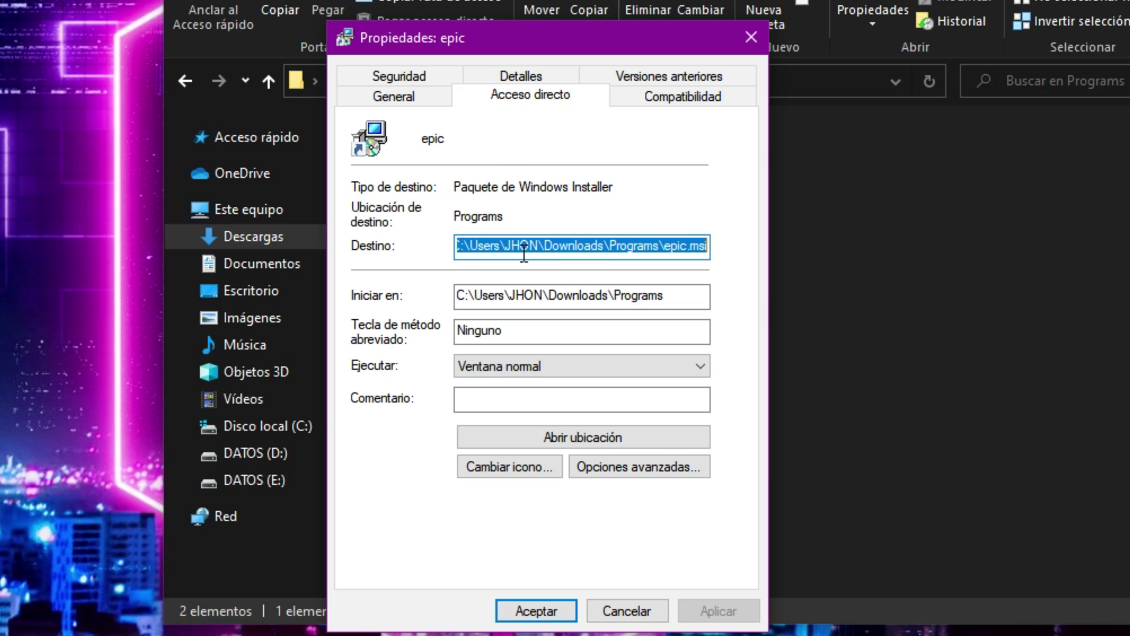
right_click(517, 249)
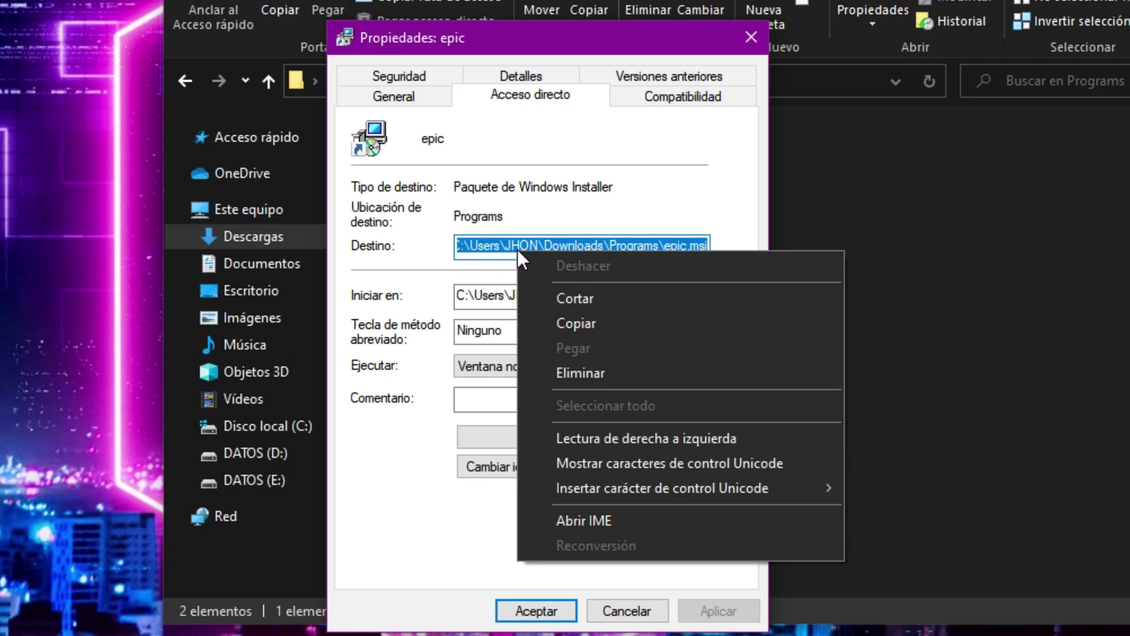
click(632, 312)
click(652, 245)
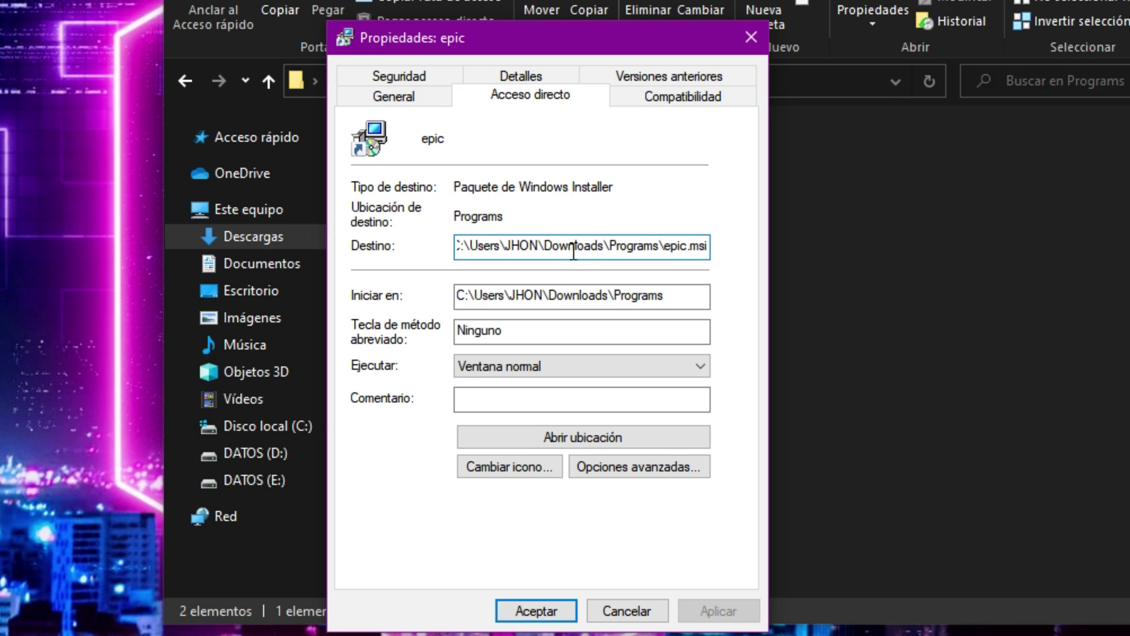
click(536, 610)
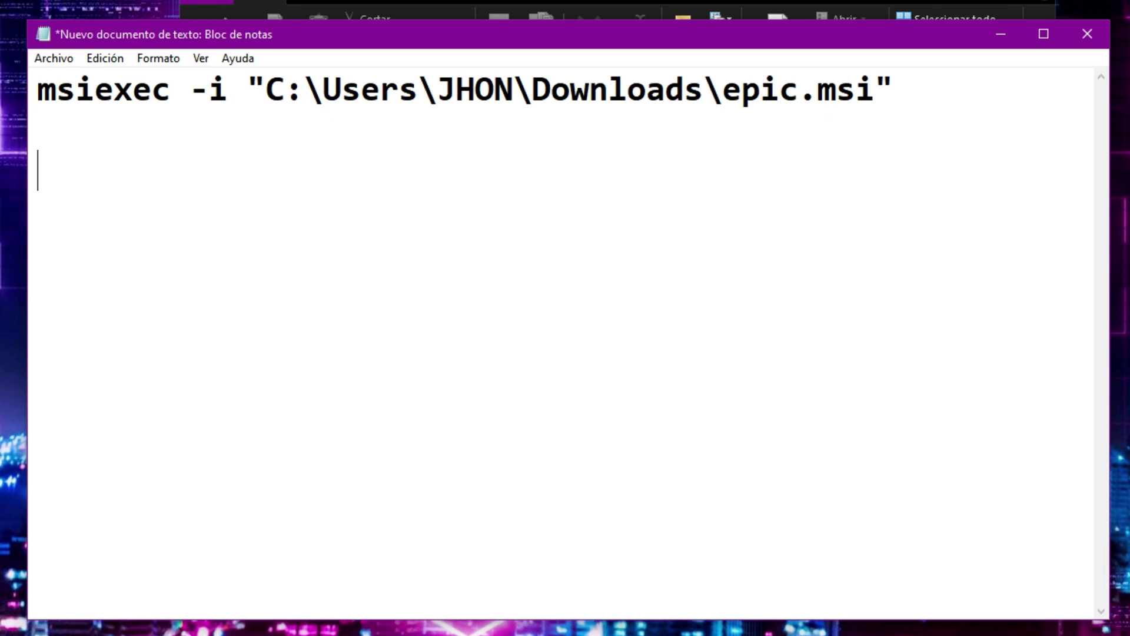
Paste the Programs epic.msi path on line 3, cut it back out, and select the old quoted path
key(ctrl+v)
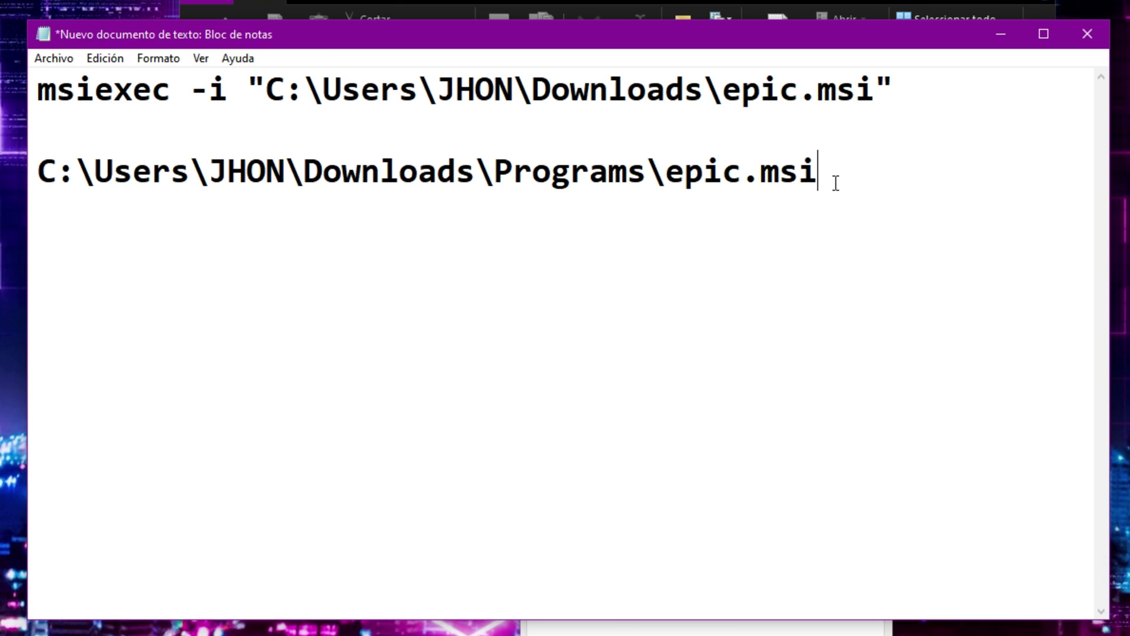
drag(830, 165, 31, 172)
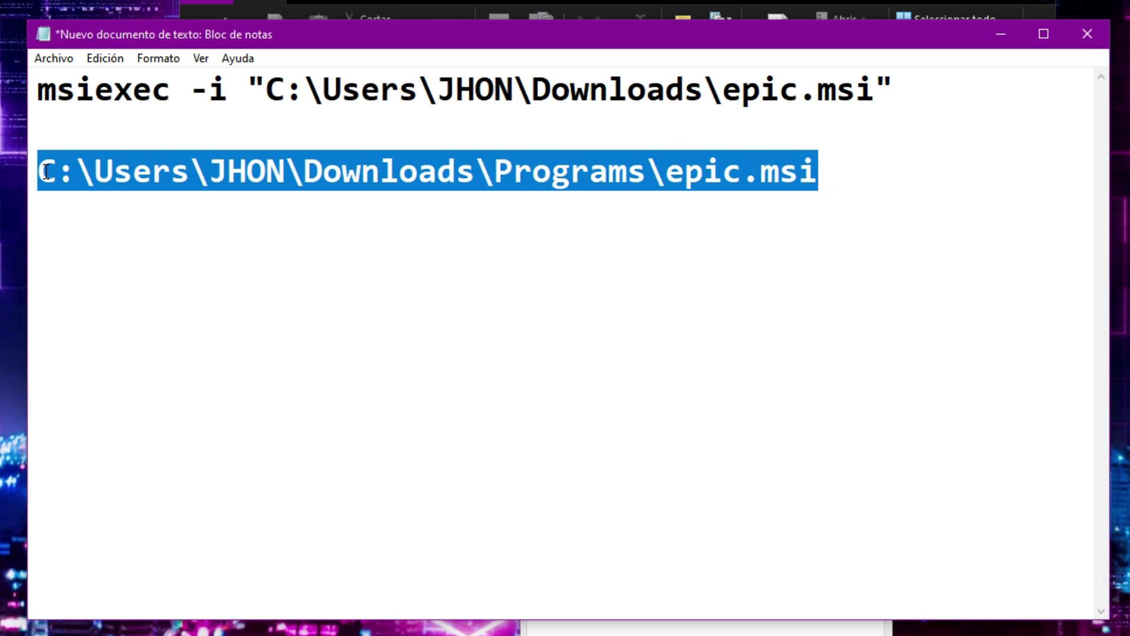
right_click(145, 169)
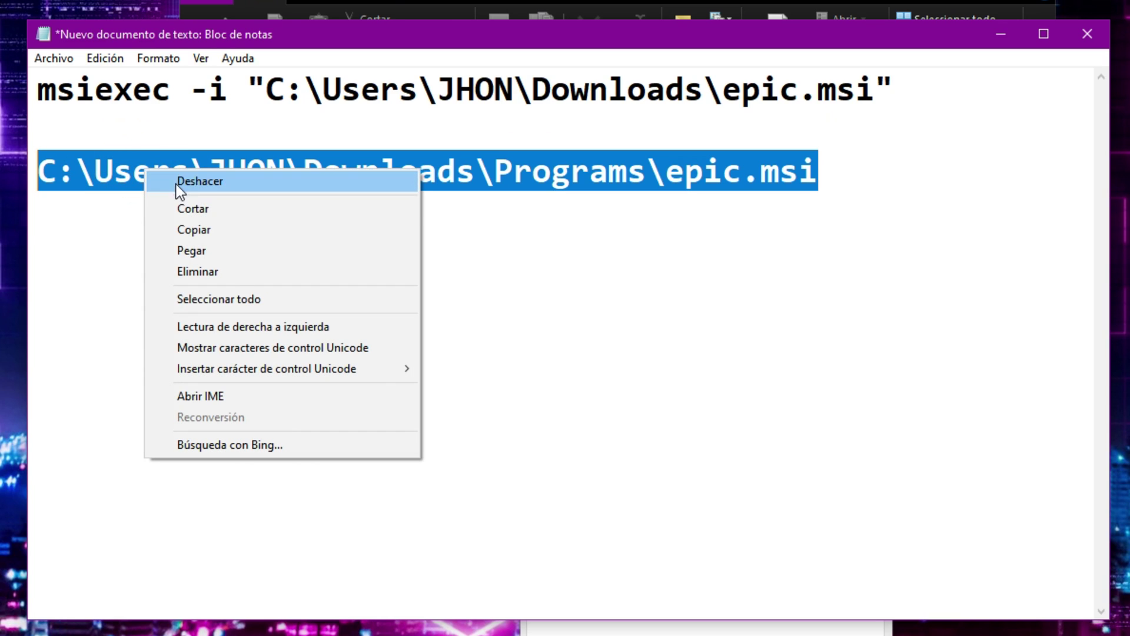
click(204, 208)
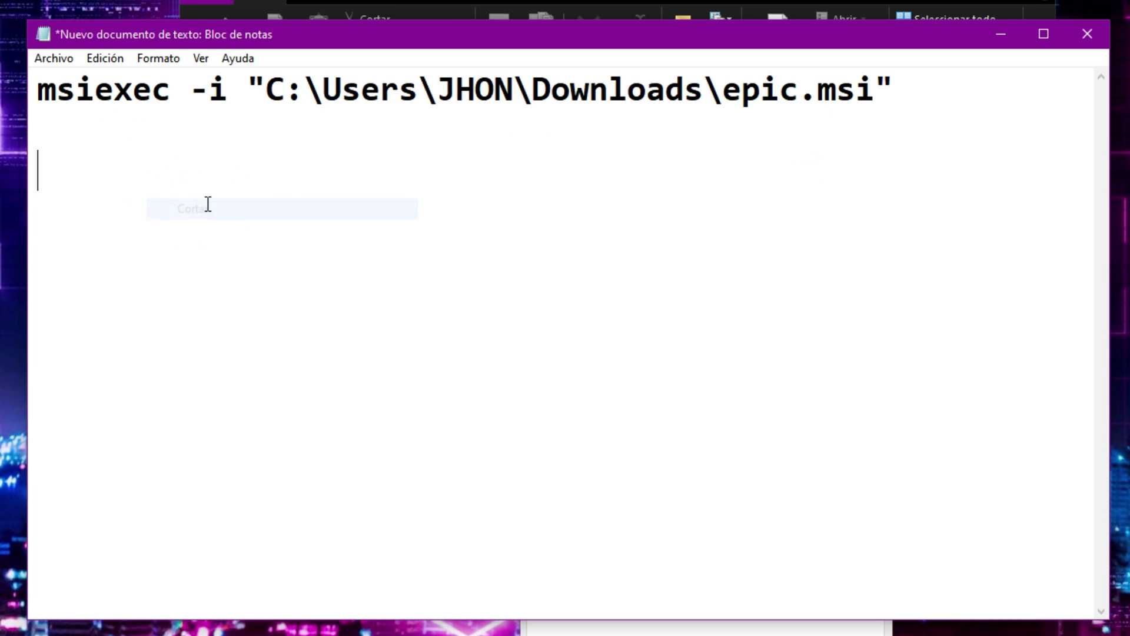
click(875, 94)
drag(875, 94, 261, 88)
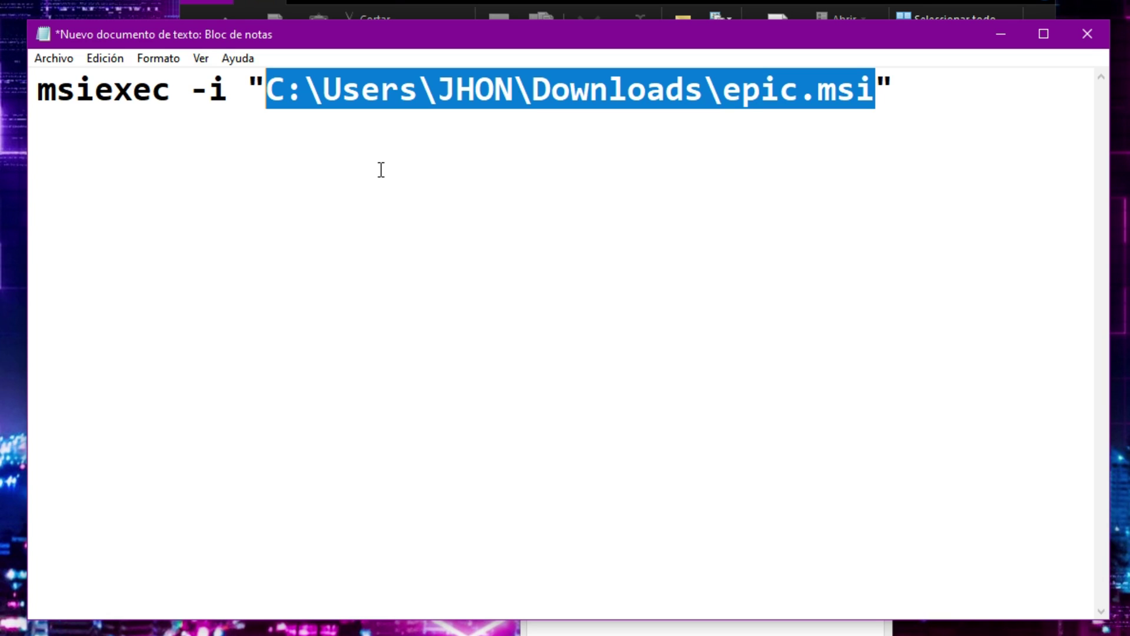
Replace the quoted path with the Downloads\Programs\epic.msi path and select the whole msiexec line
key(BackSpace)
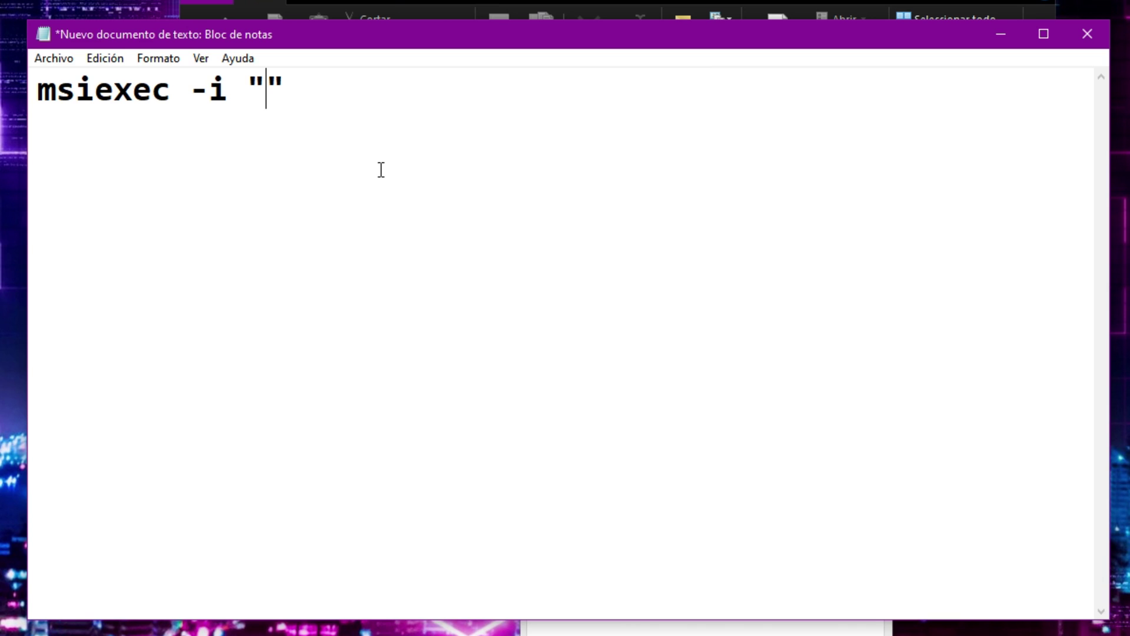
key(ctrl+v)
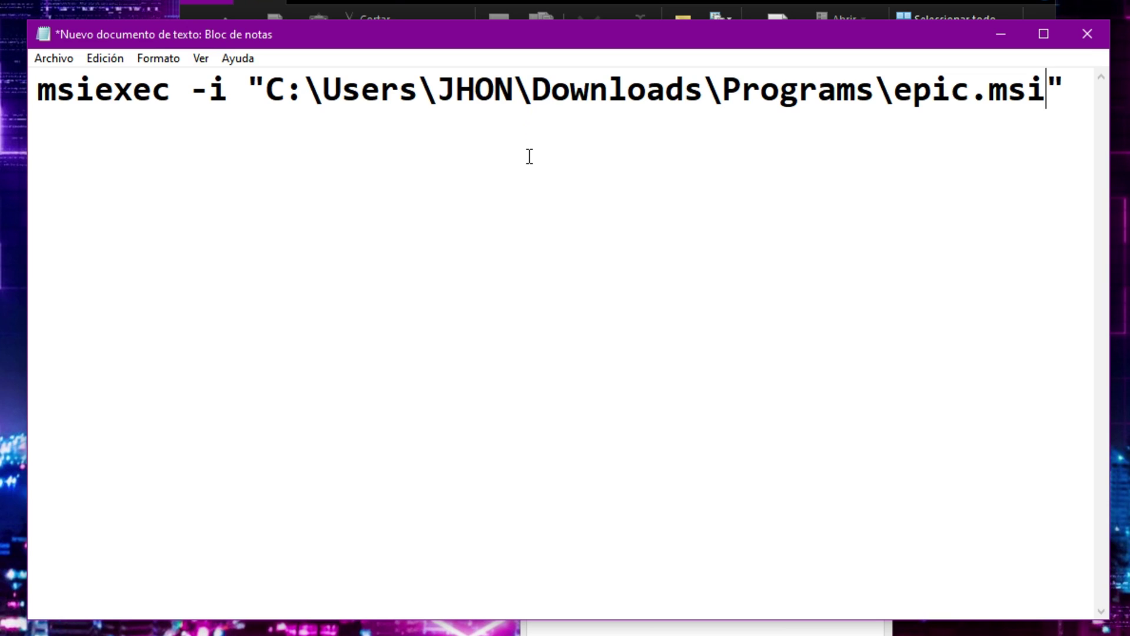
key(ctrl+z)
key(ctrl+z)
key(ctrl+z)
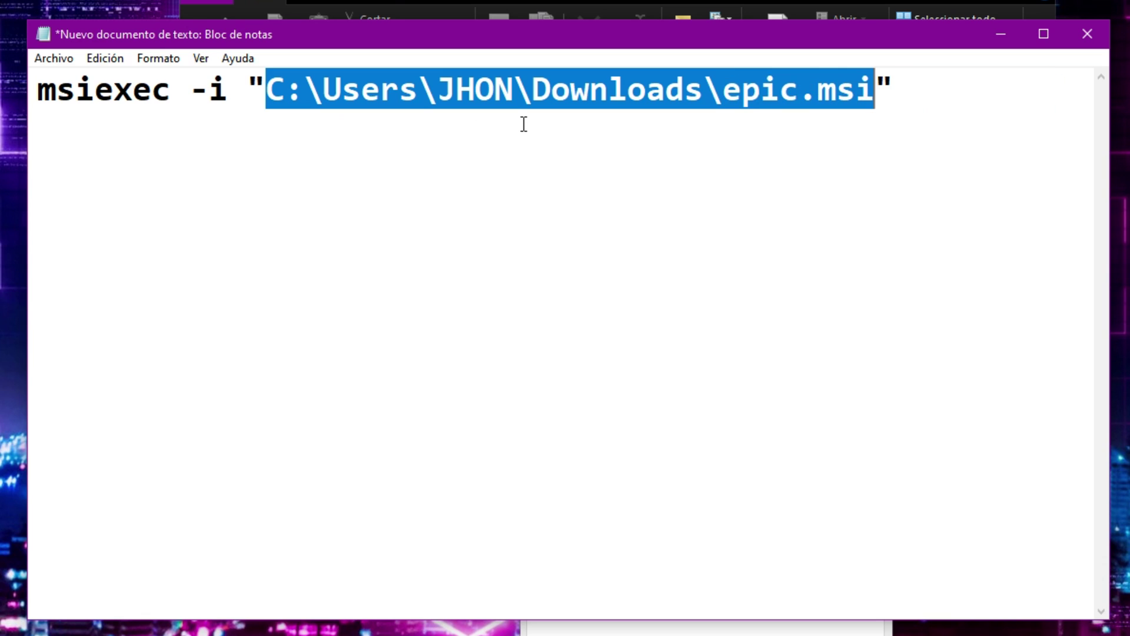
click(550, 127)
key(ctrl+z)
click(664, 89)
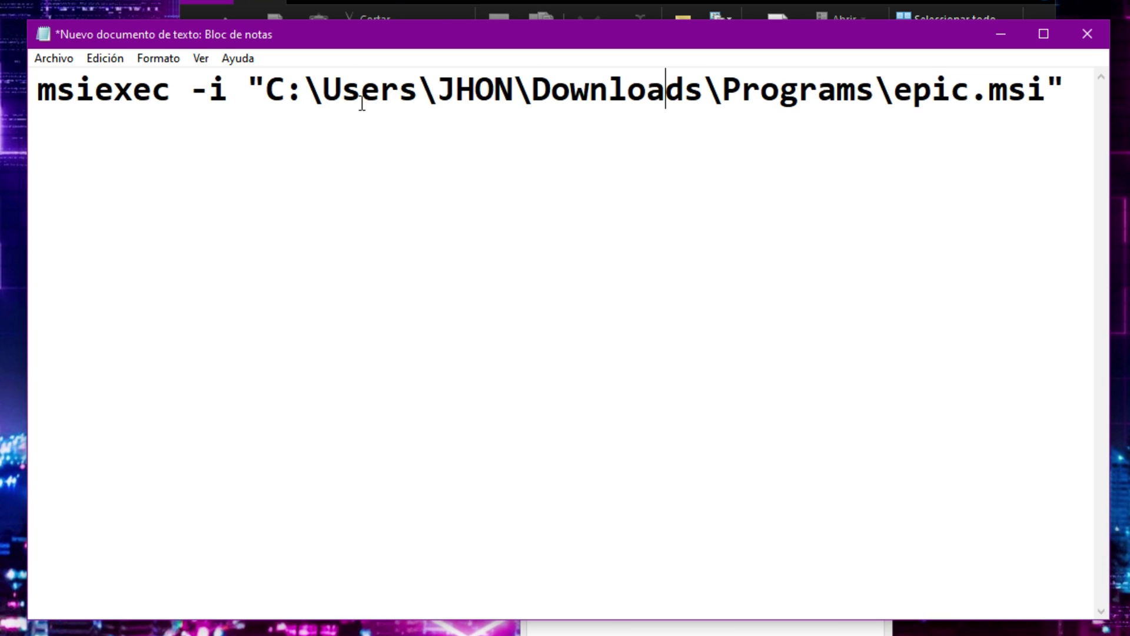
drag(1086, 98, 28, 95)
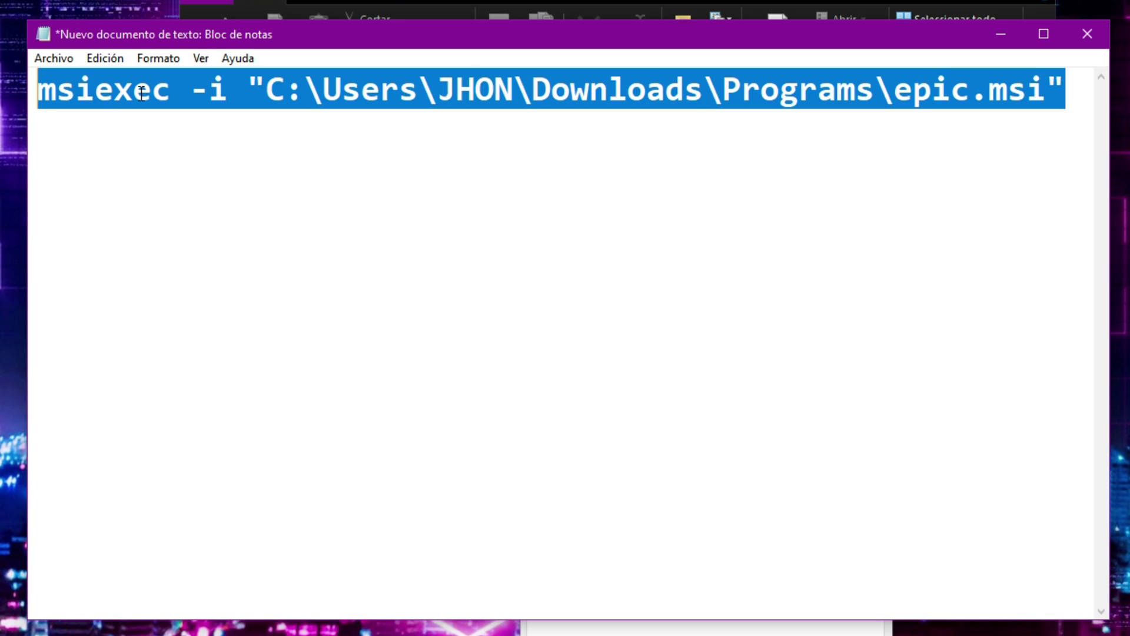
right_click(141, 93)
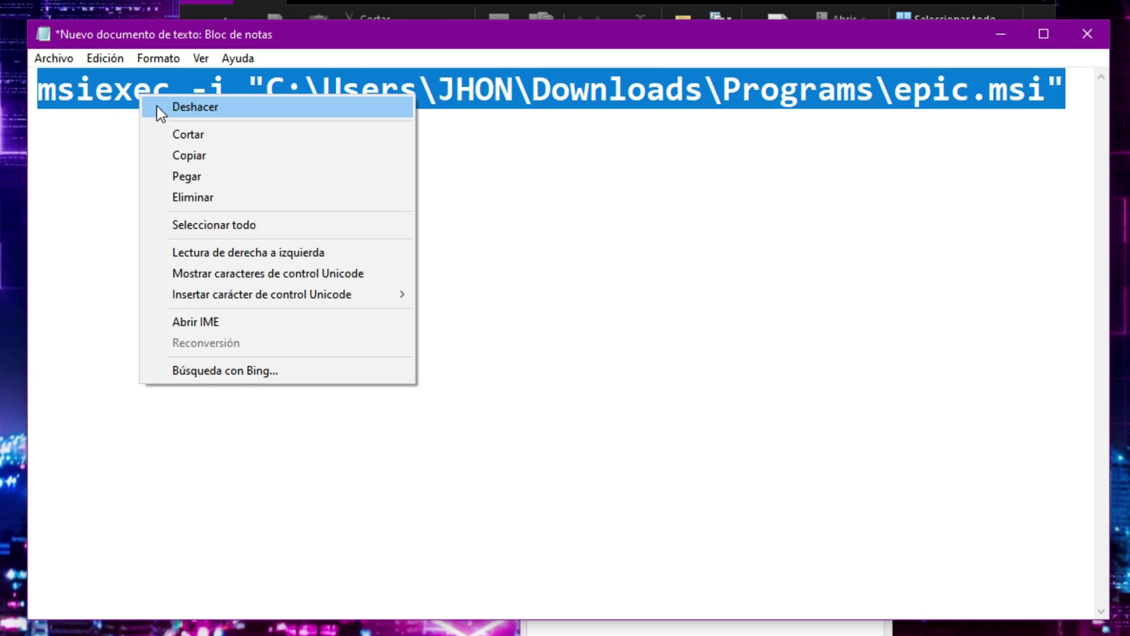
Run msiexec -i with the quoted Downloads\Programs\epic.msi path in the administrator Command Prompt
click(259, 151)
click(1000, 34)
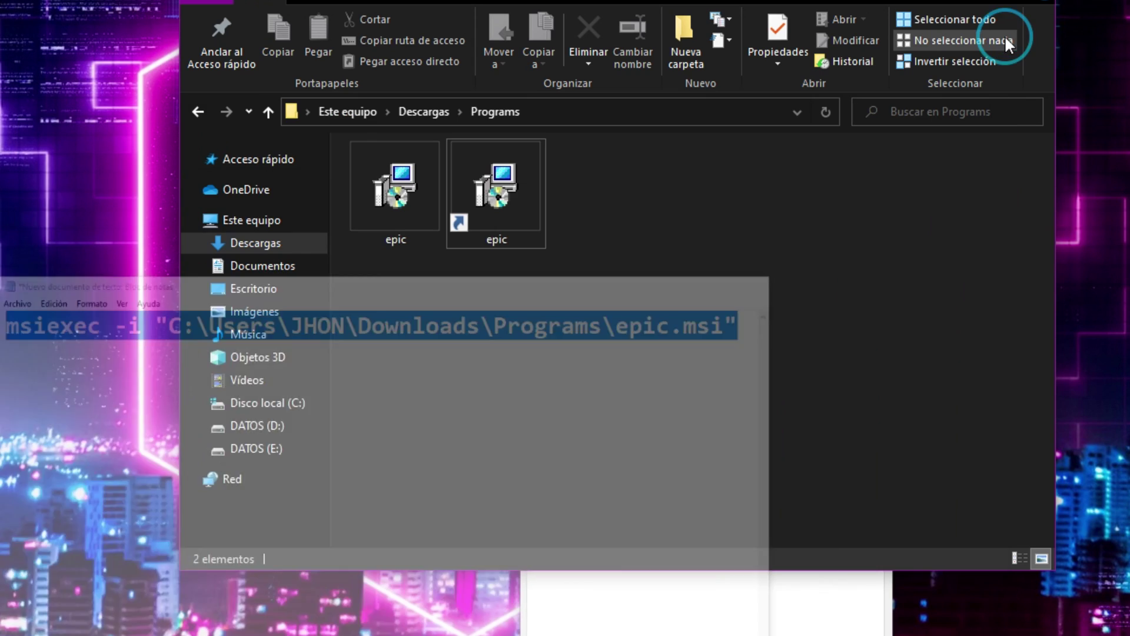
click(854, 135)
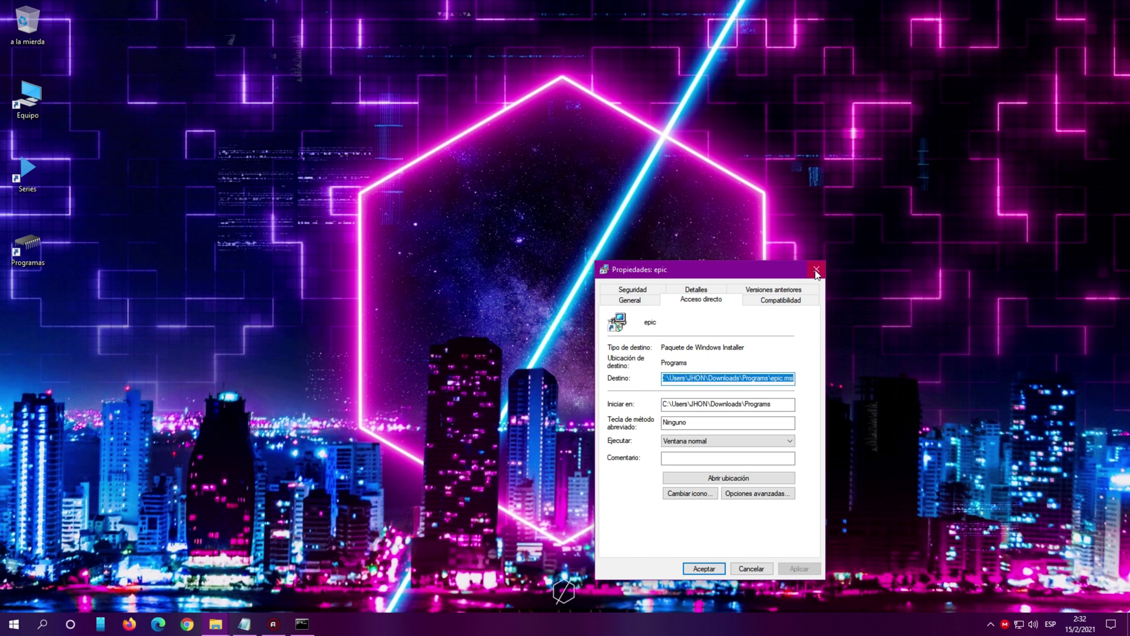
click(816, 269)
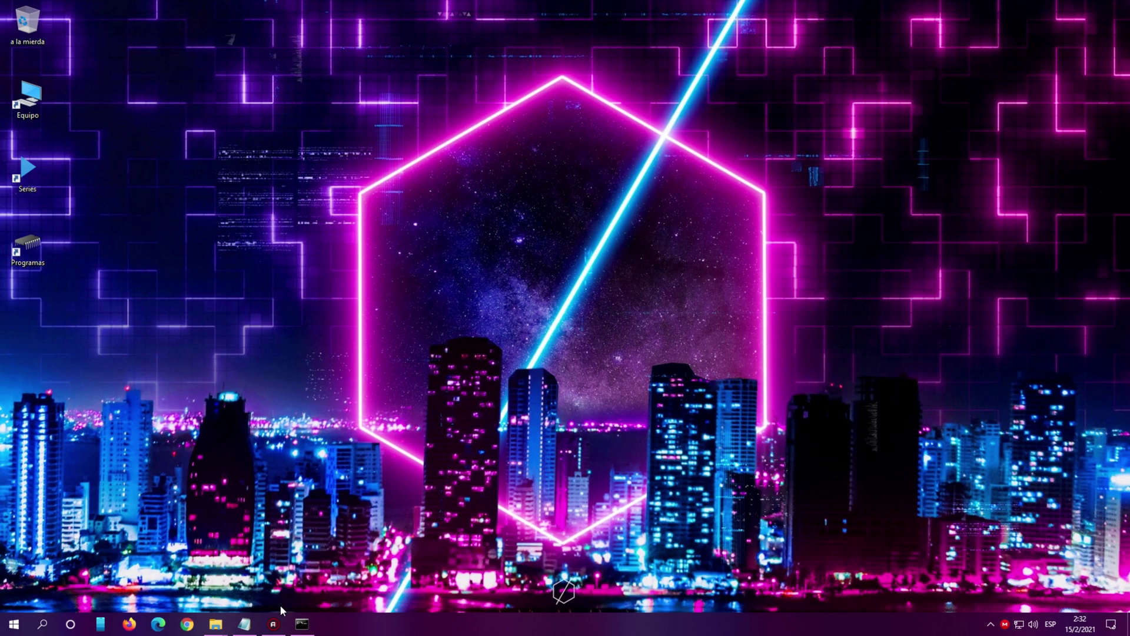
click(299, 626)
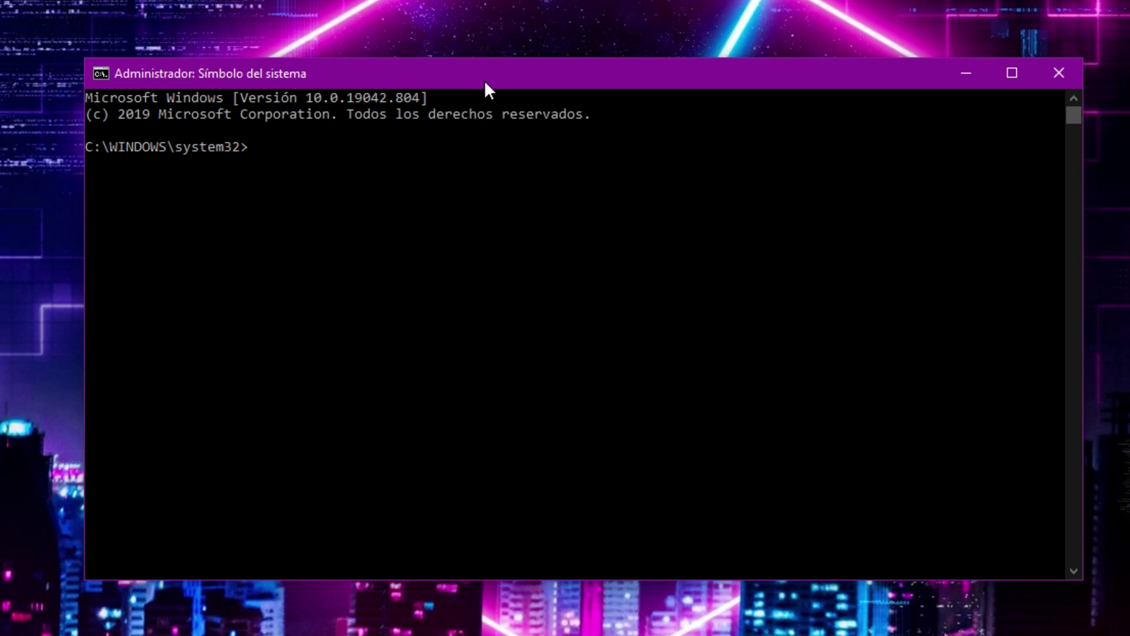
text(msiexec -i "C:\Users\JHON\Downloads\Programs\epic.msi")
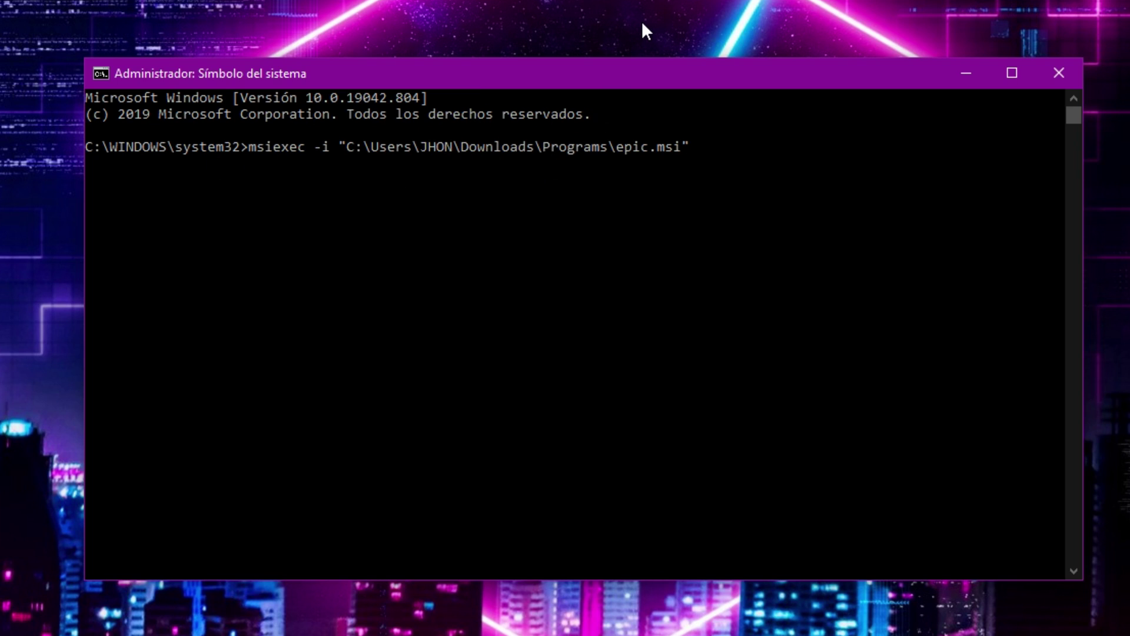
key(Return)
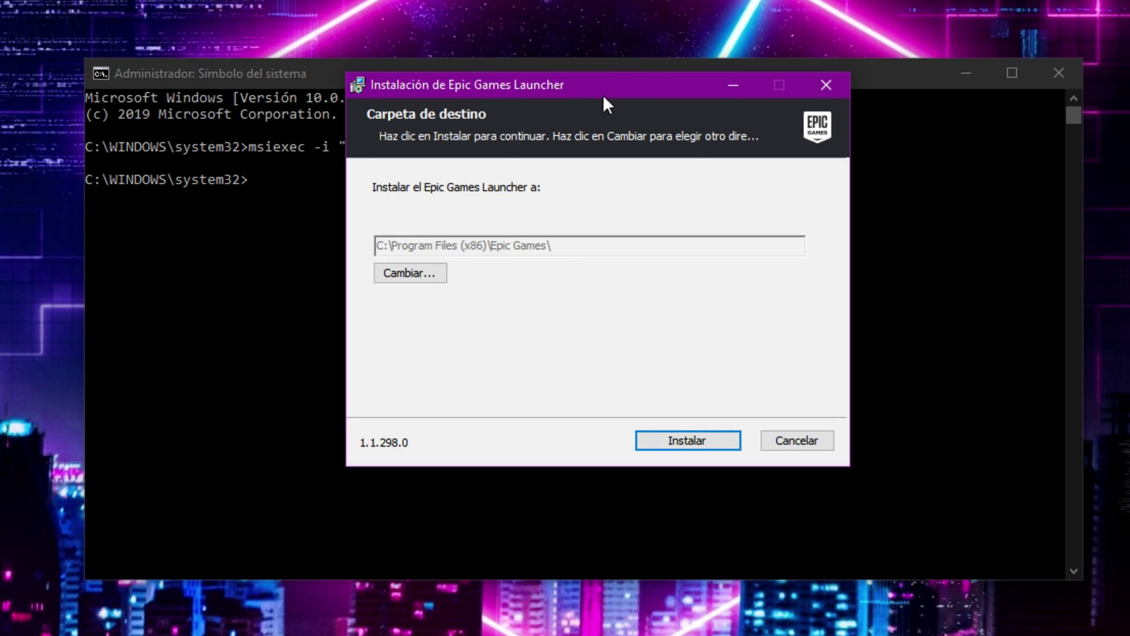
Install the Epic Games Launcher into the default folder, accept the DLL error, and minimize Command Prompt
drag(595, 106, 867, 149)
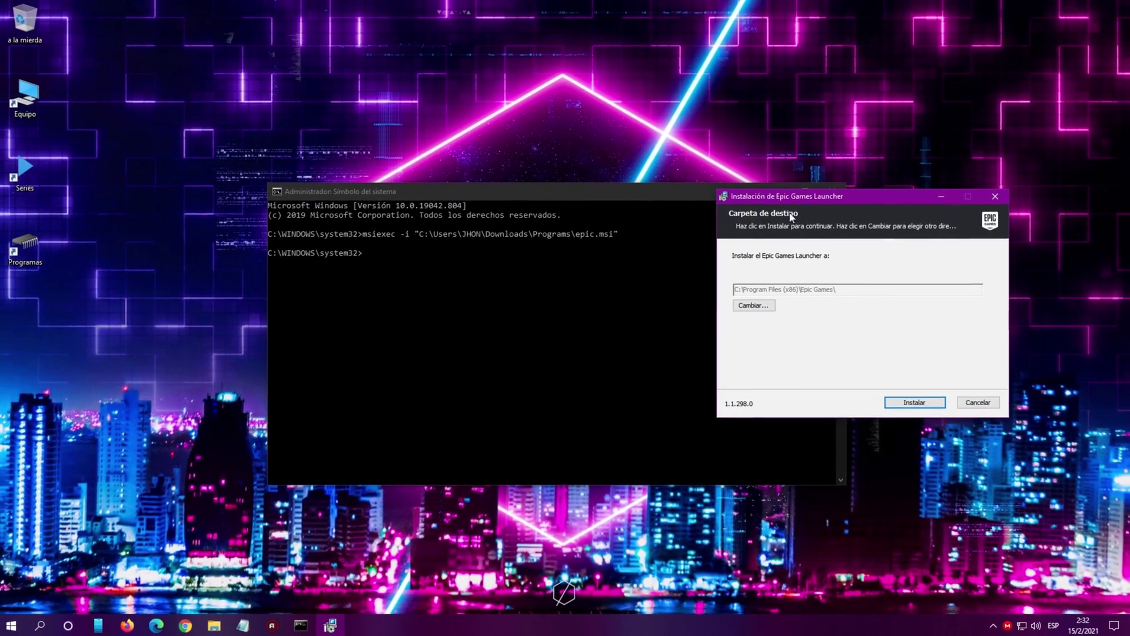
drag(858, 195, 567, 186)
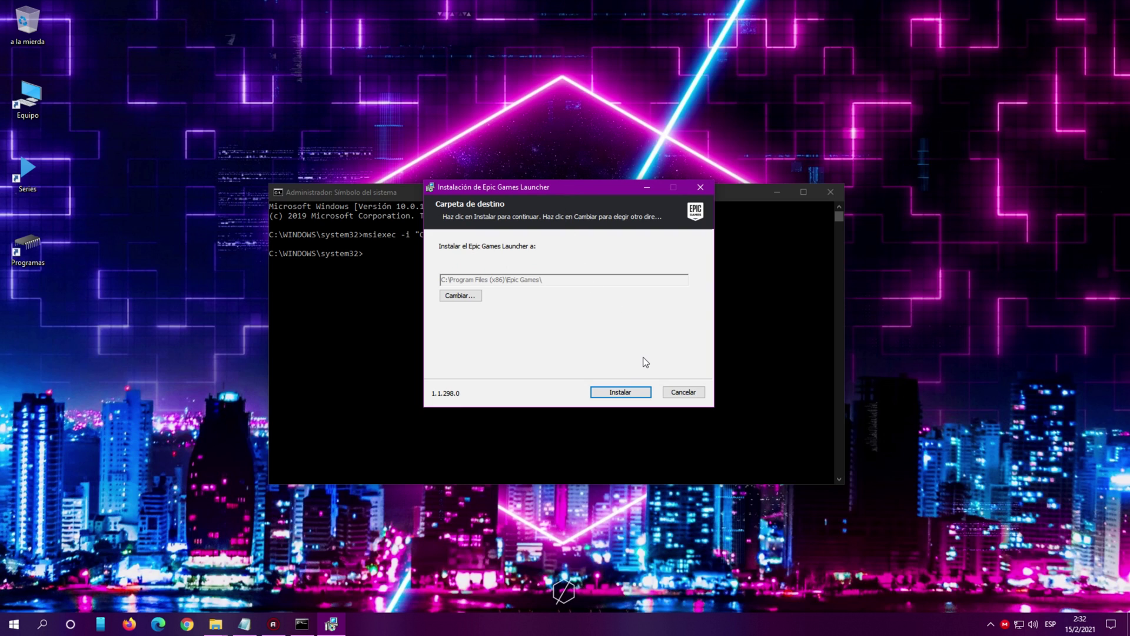
click(637, 391)
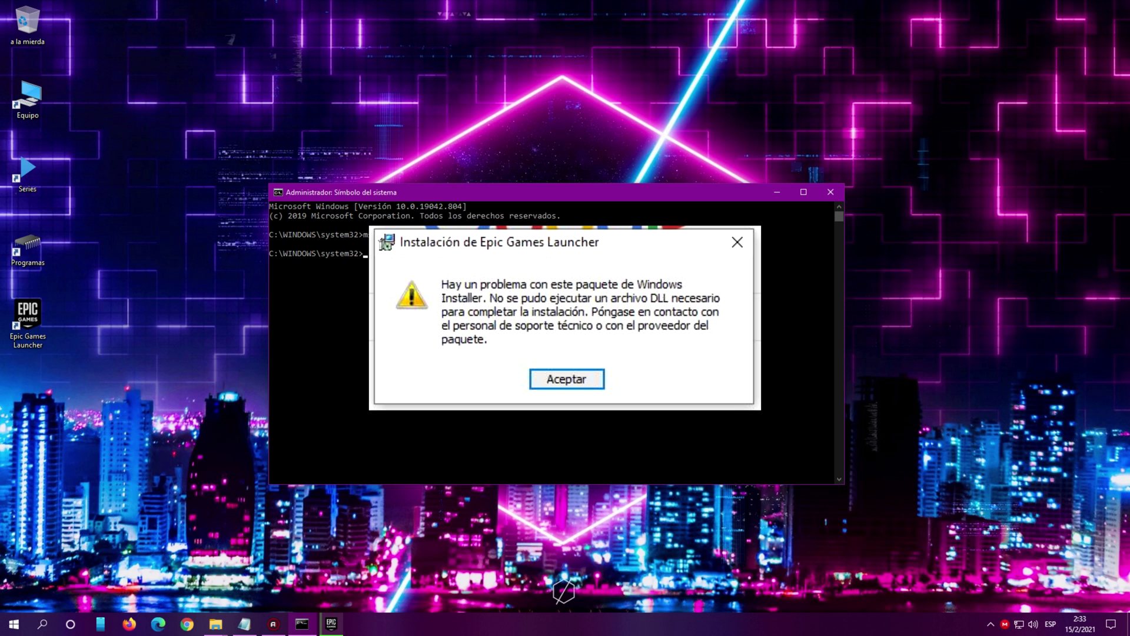
click(566, 379)
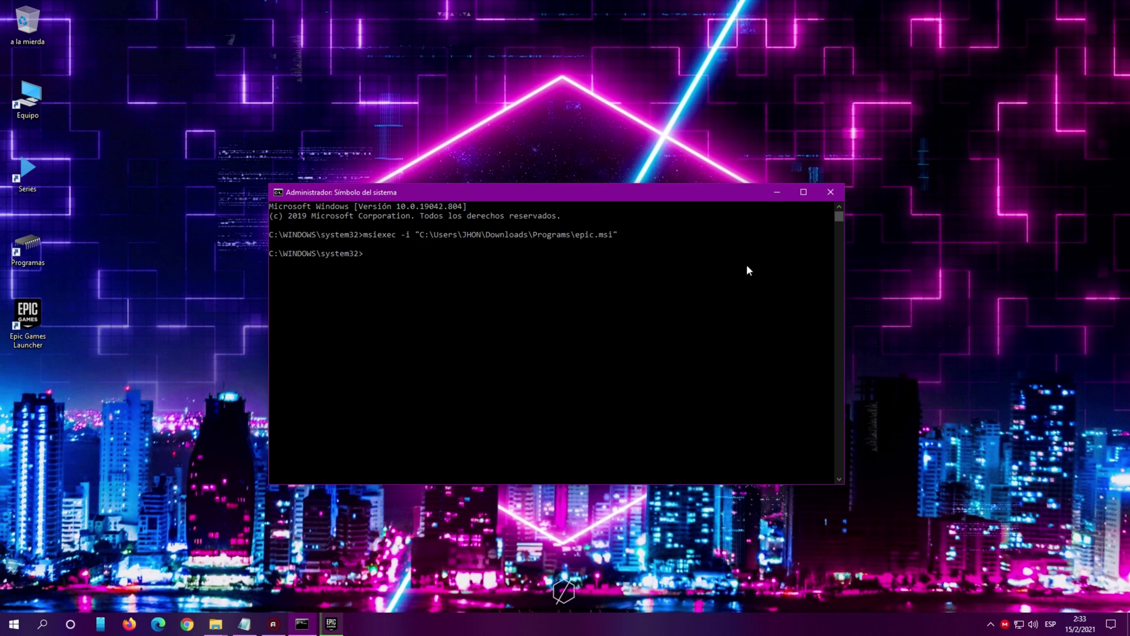
click(776, 193)
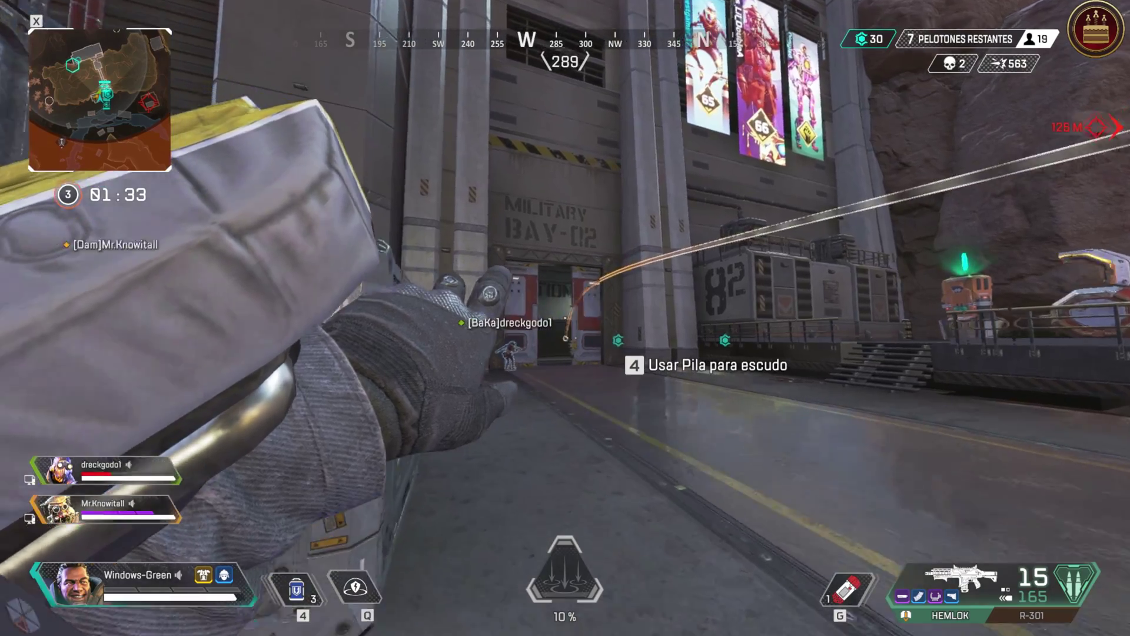
Throw the thermite grenade at the bay door, then open the bunker door and go through
click(565, 318)
key(w)
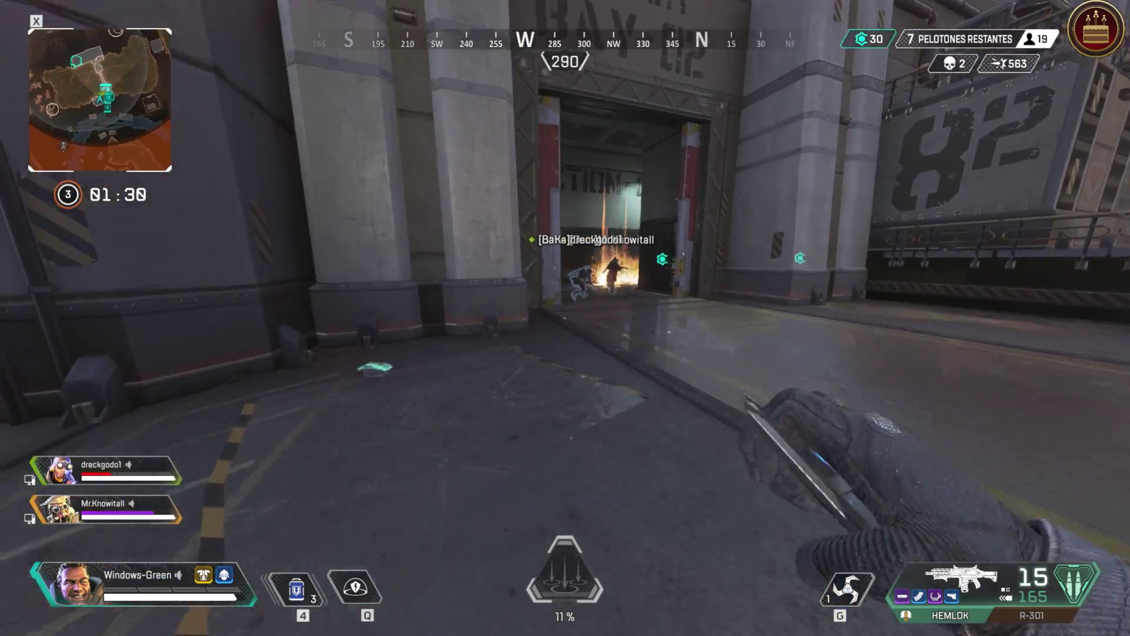
key(Tab)
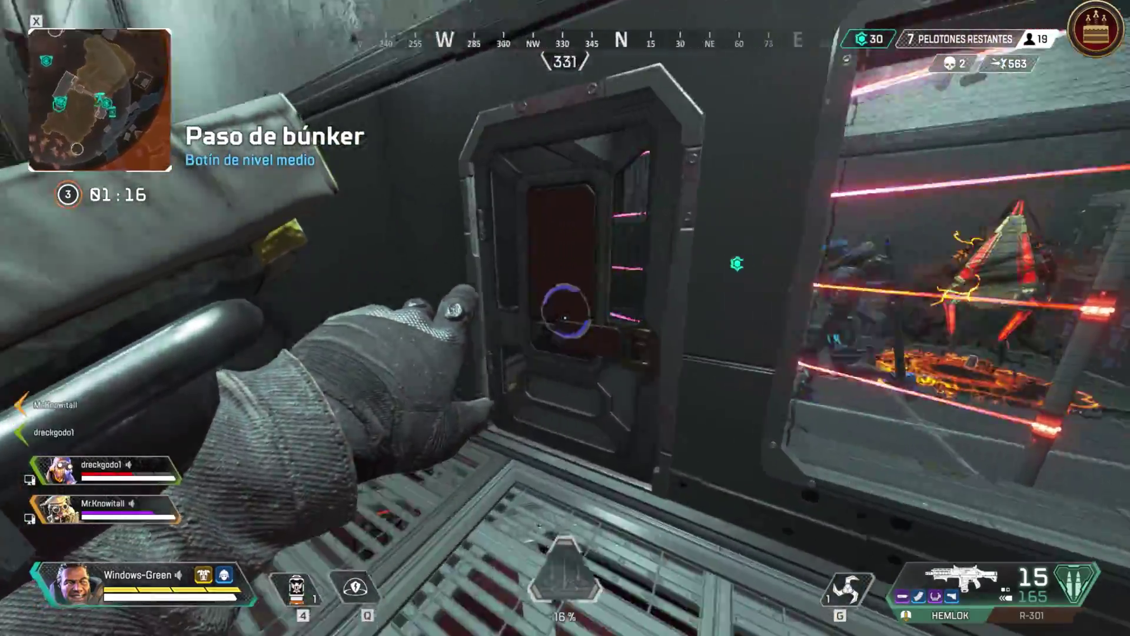
key(e)
key(w)
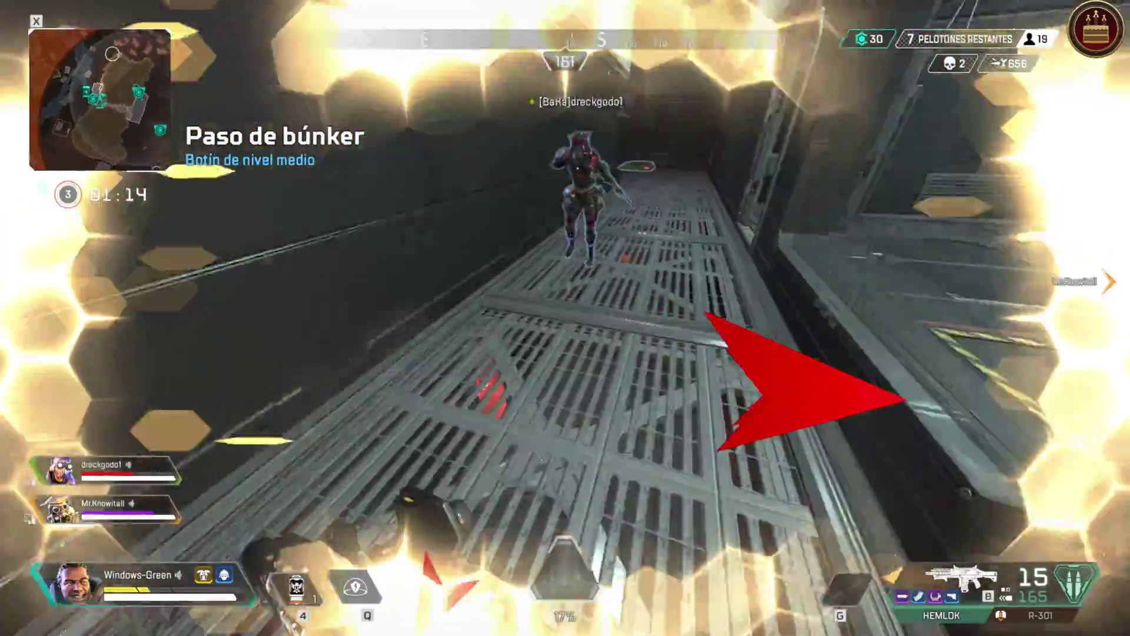
key(w)
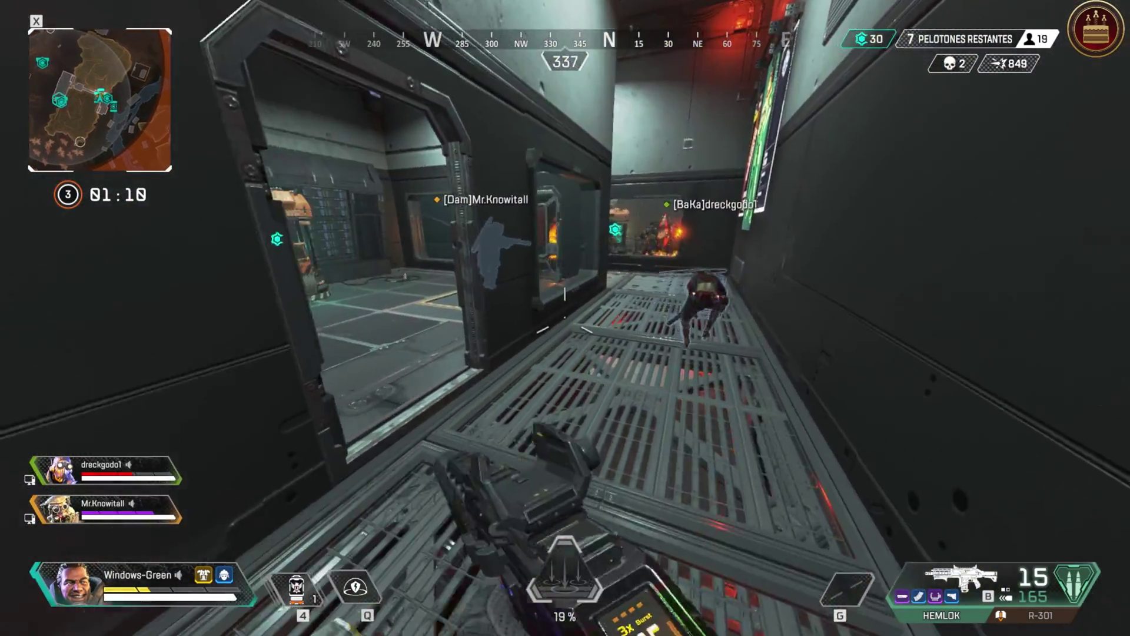
Use a shield cell from the inventory, advance into the room, and fire a Hemlok burst
key(Tab)
click(532, 429)
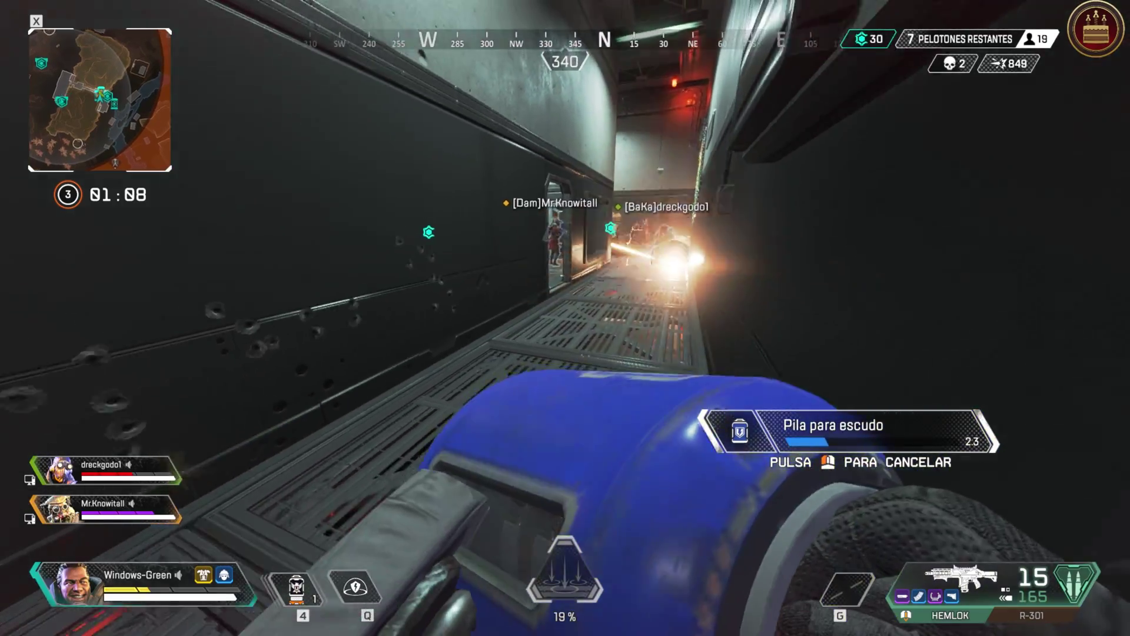
key(w)
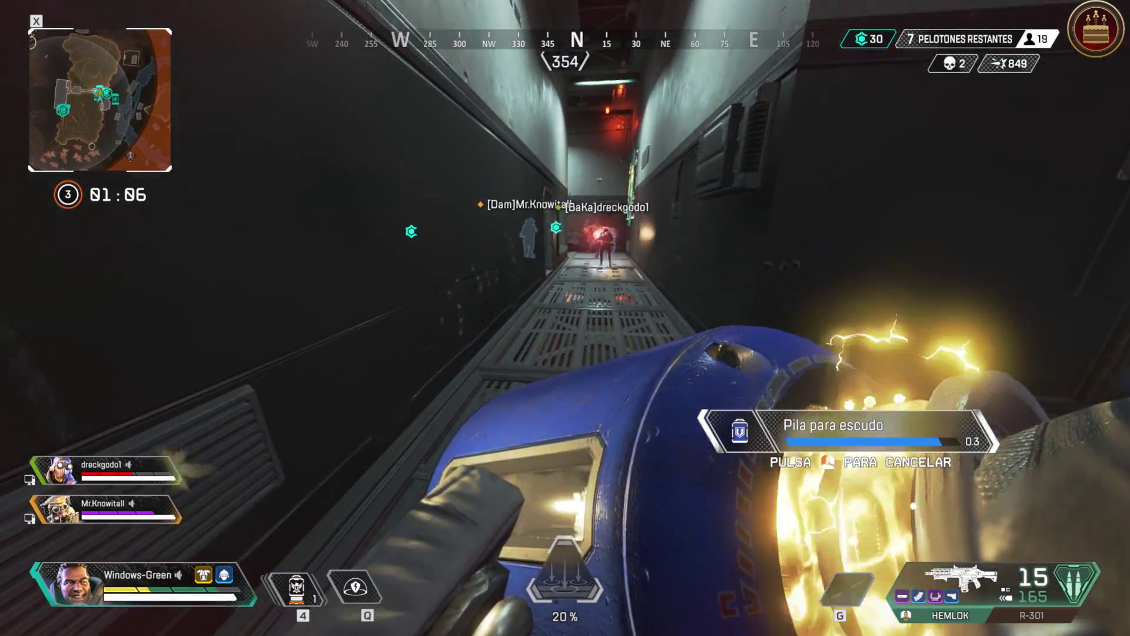
key(w)
right_click(565, 318)
click(565, 318)
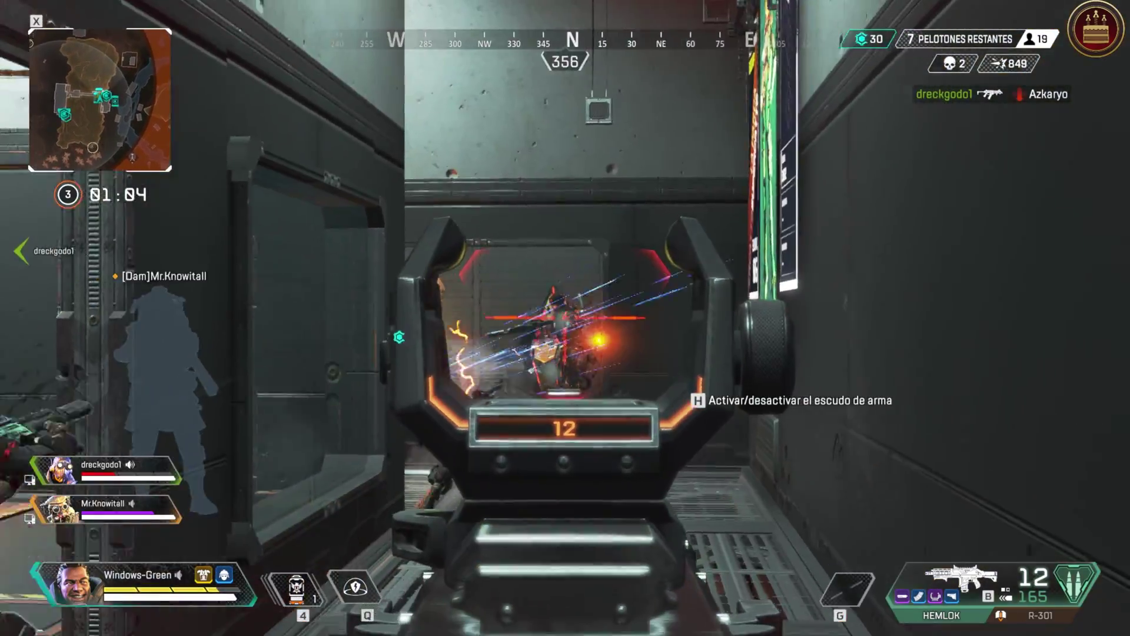
right_click(565, 318)
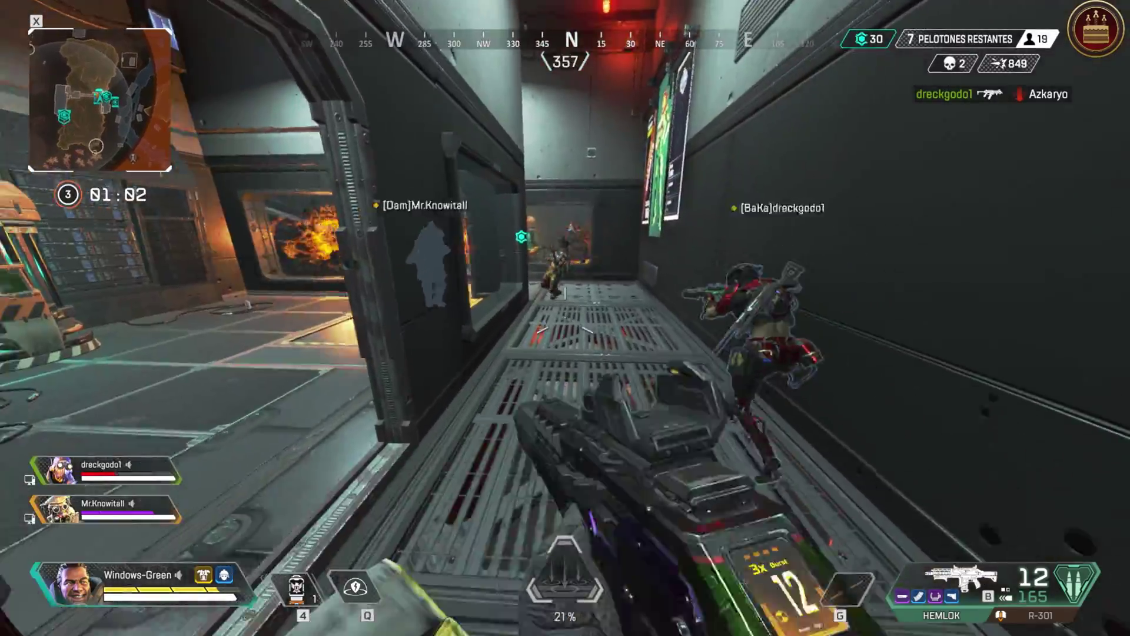
Switch to the R-301, move along the corridor, and fire full-auto at the enemy
key(w)
key(2)
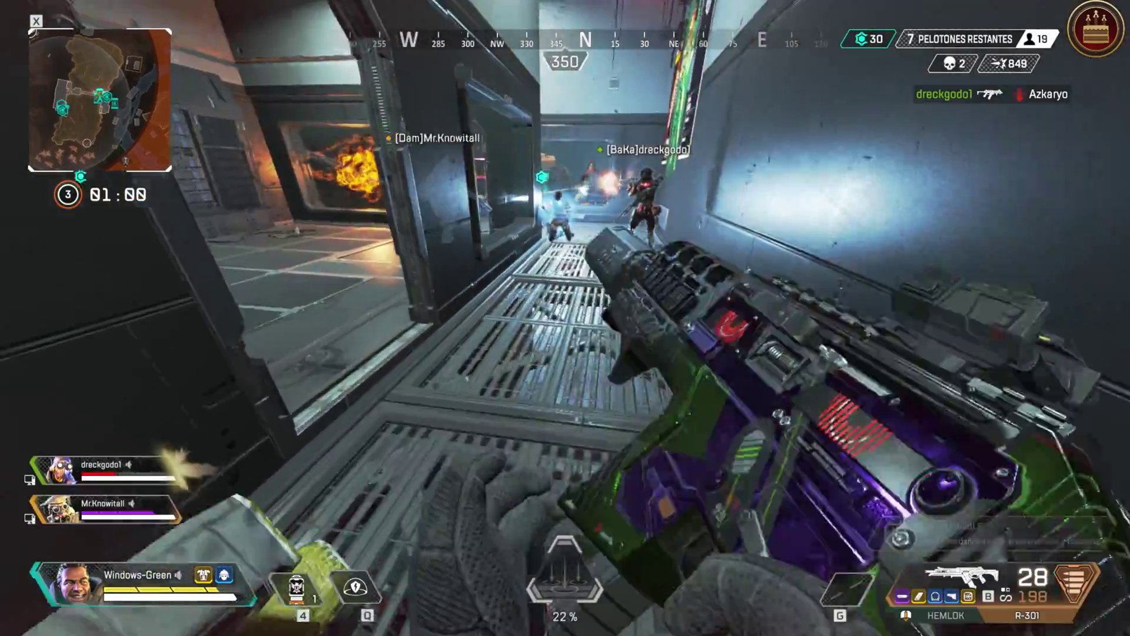
key(w)
click(565, 318)
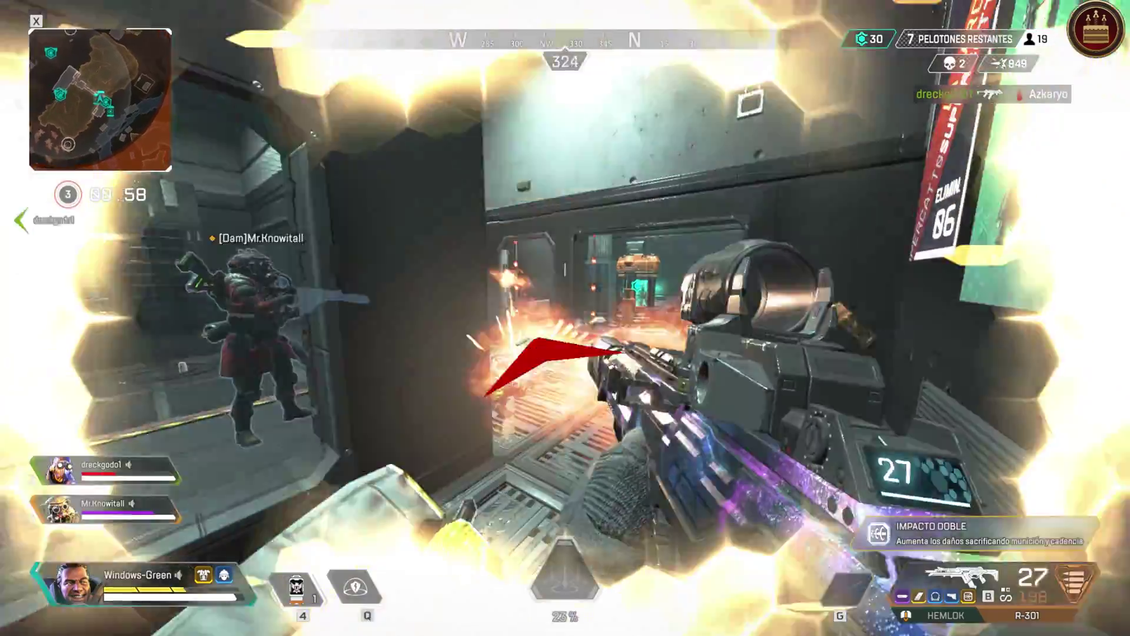
right_click(565, 317)
click(565, 318)
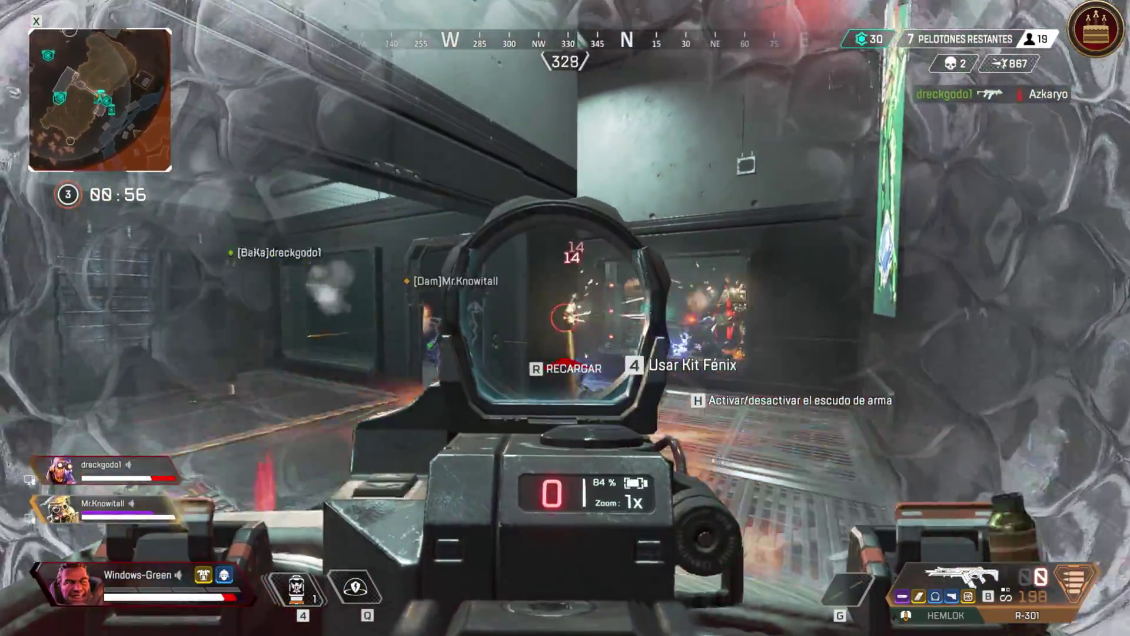